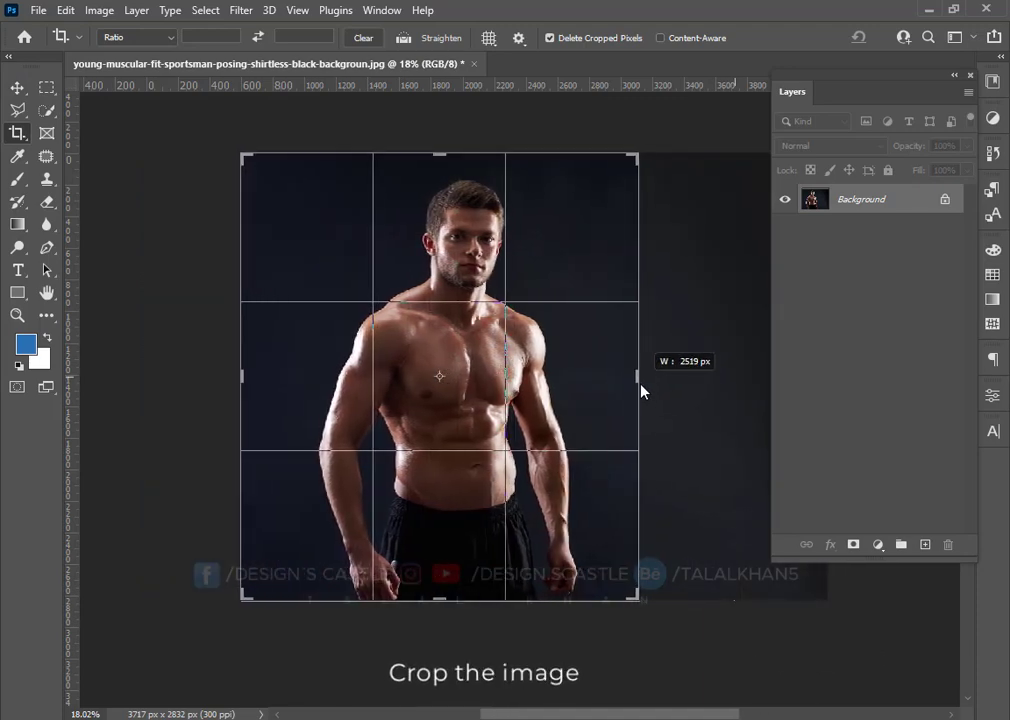
Commit the crop around the man and add a Gradient Map adjustment layer, opening its gradient for editing.
{"action": "left_click", "coordinate": [17, 89]}
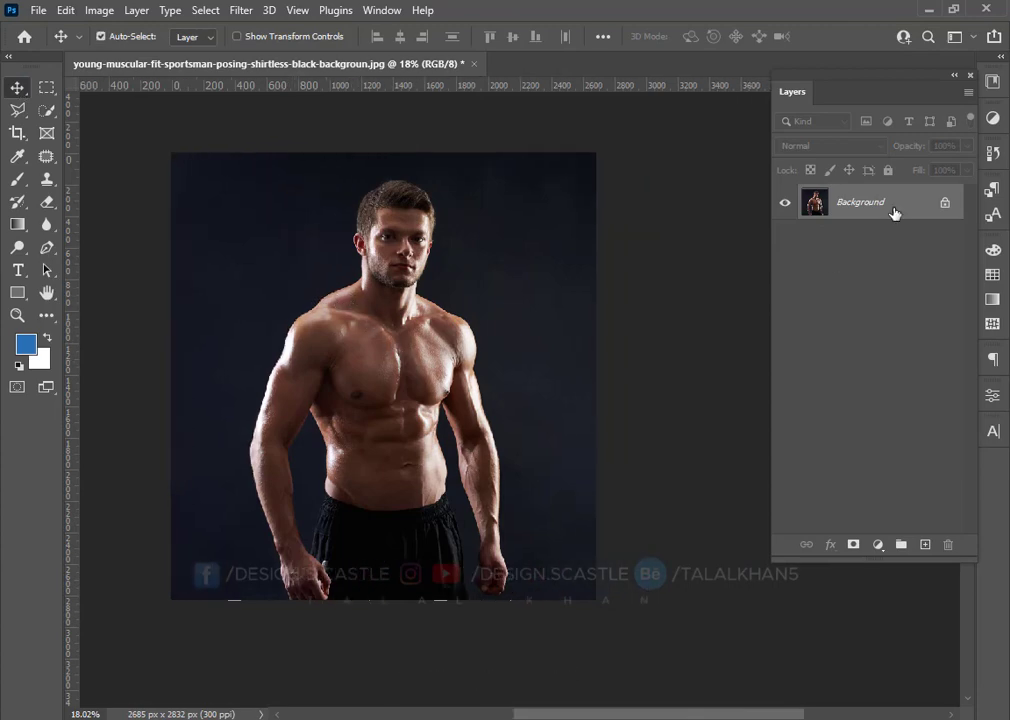
{"action": "left_click", "coordinate": [878, 546]}
{"action": "left_click", "coordinate": [902, 524]}
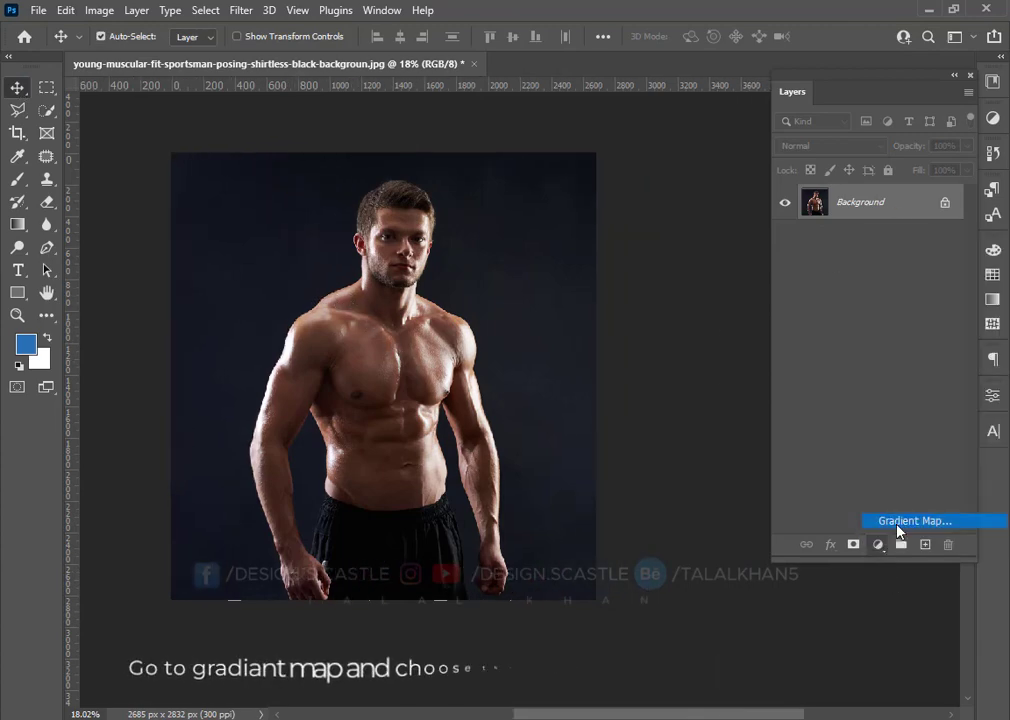
{"action": "left_click", "coordinate": [838, 410]}
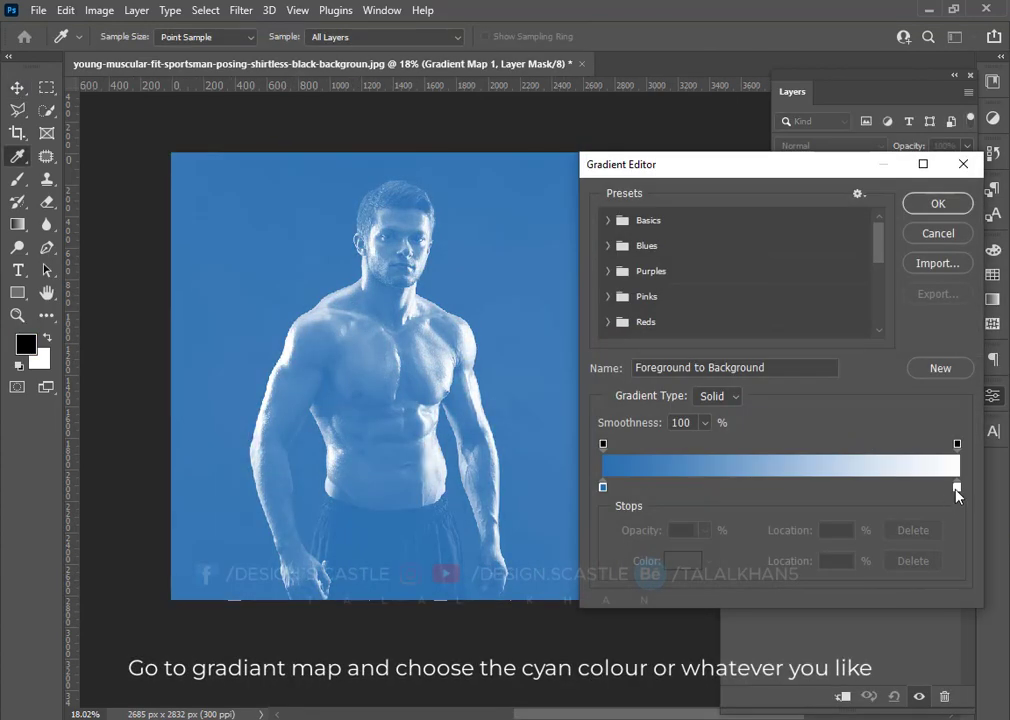
Set the gradient's starting colour stop to black (000000).
{"action": "left_click", "coordinate": [604, 488]}
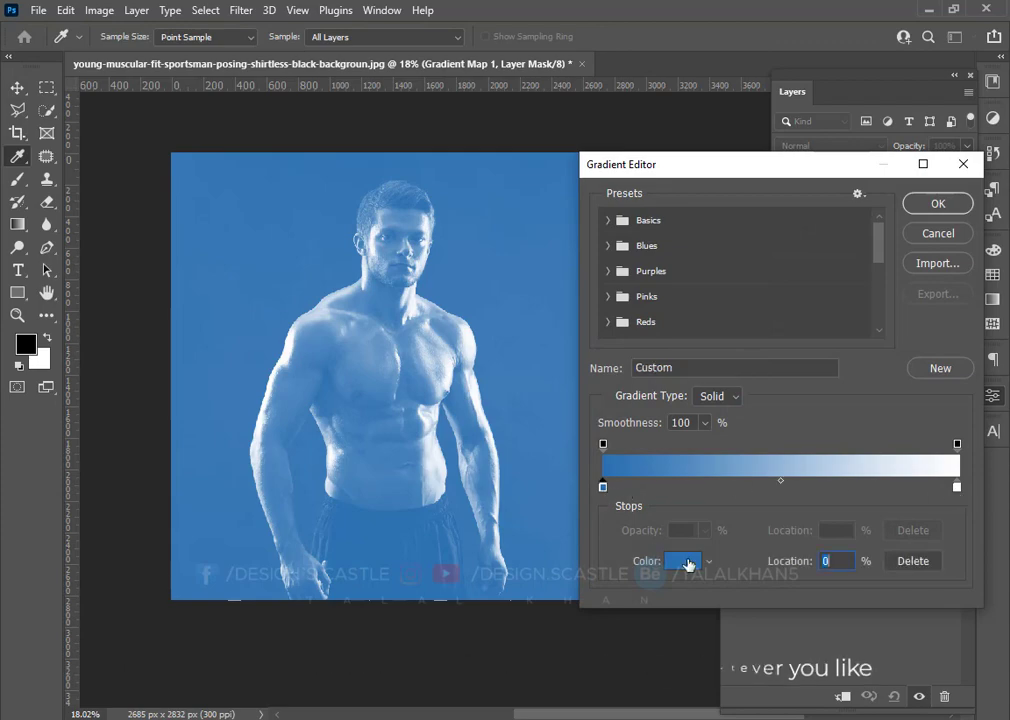
{"action": "left_click", "coordinate": [687, 562]}
{"action": "left_click_drag", "start_coordinate": [626, 307], "coordinate": [451, 372]}
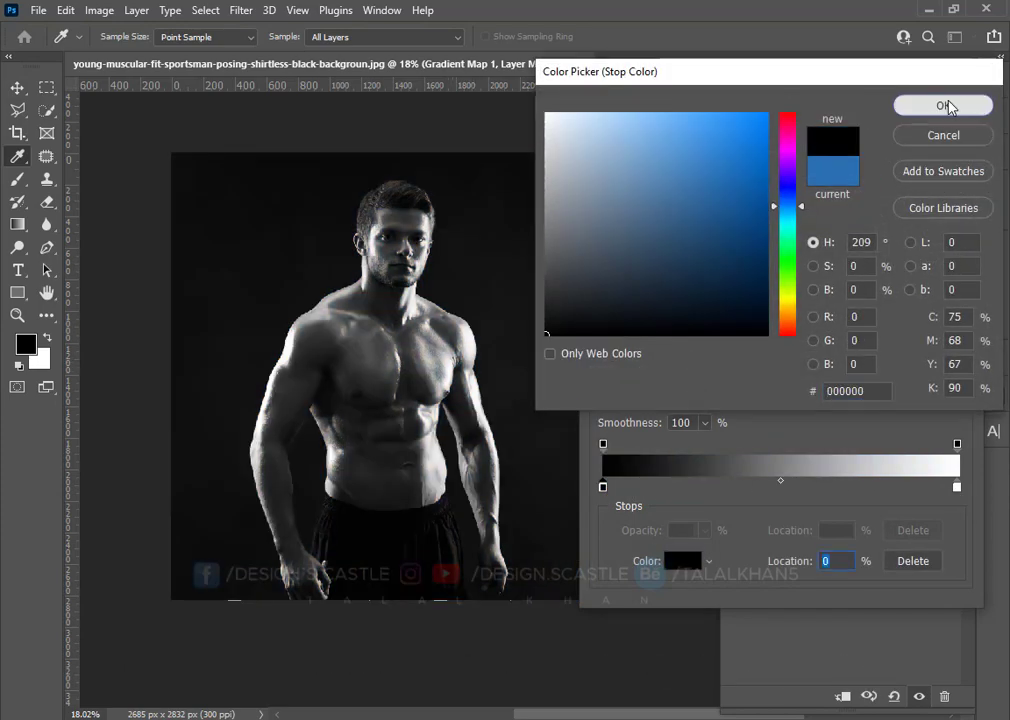
{"action": "left_click", "coordinate": [943, 105]}
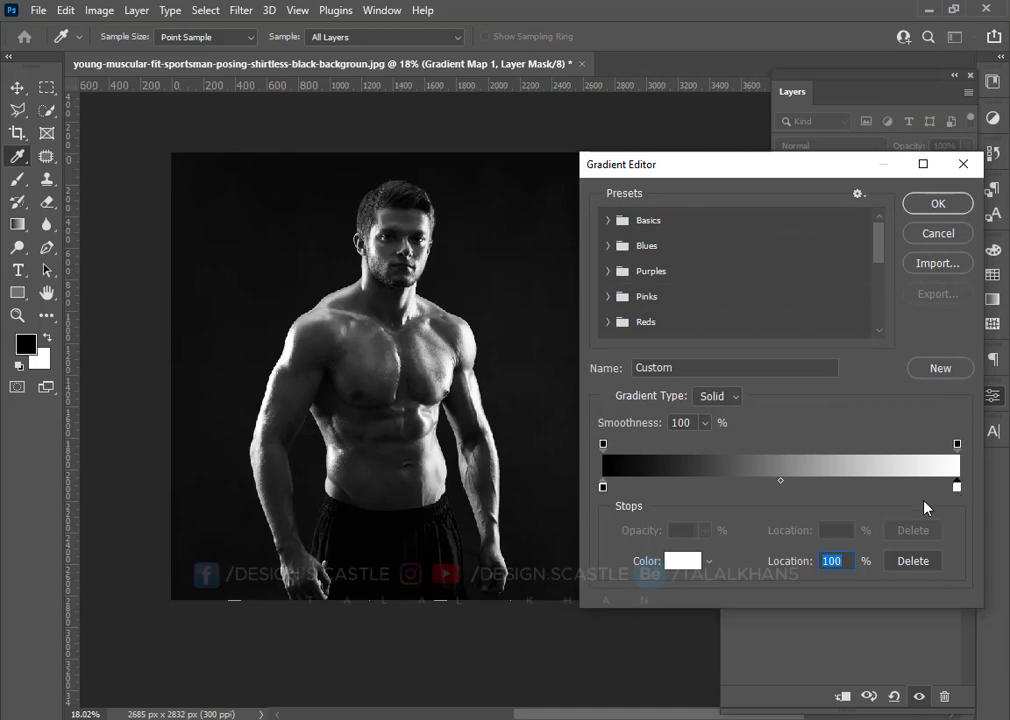
Set the gradient's end colour stop at 100% to bright cyan and apply the gradient map.
{"action": "left_click", "coordinate": [683, 561]}
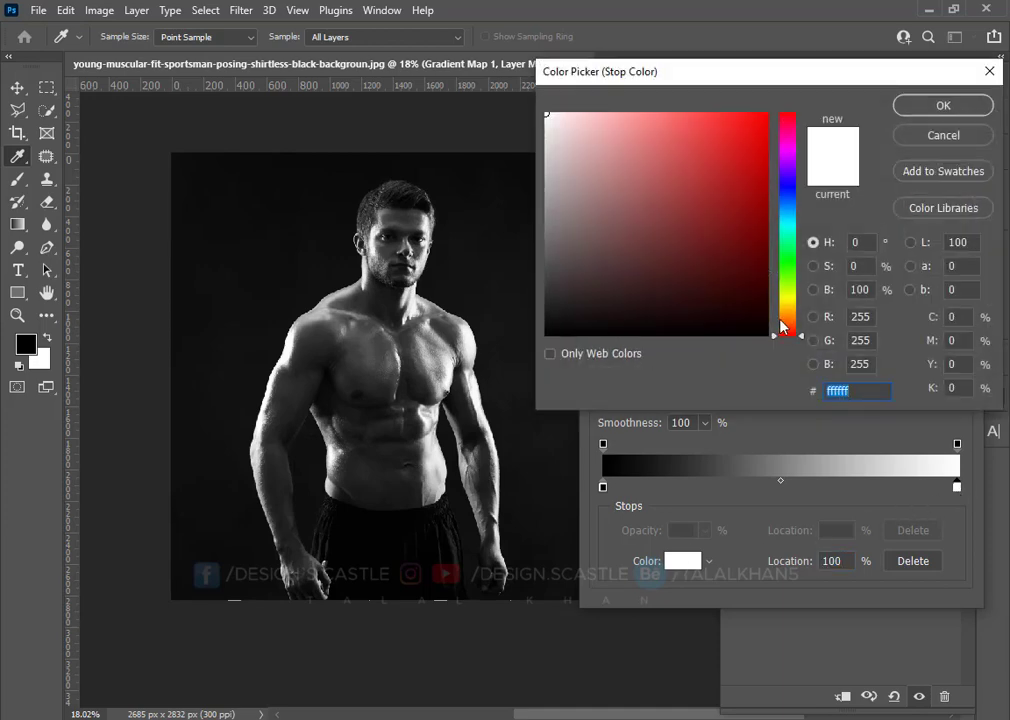
{"action": "left_click_drag", "start_coordinate": [783, 326], "coordinate": [785, 222]}
{"action": "left_click_drag", "start_coordinate": [710, 128], "coordinate": [750, 103]}
{"action": "left_click", "coordinate": [915, 106]}
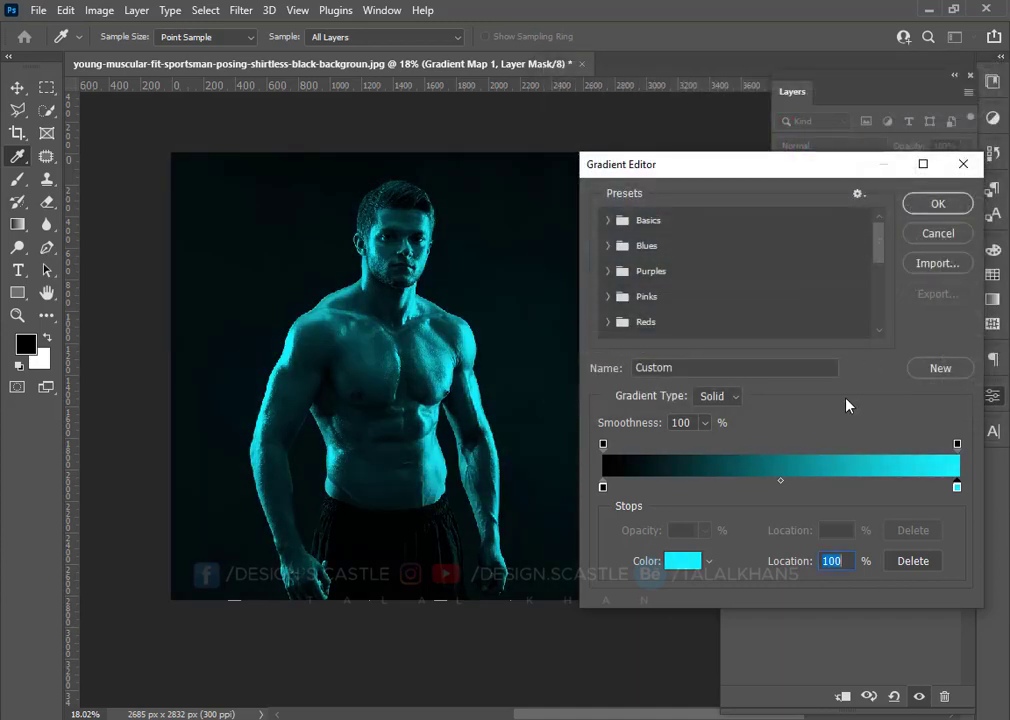
{"action": "left_click", "coordinate": [936, 203]}
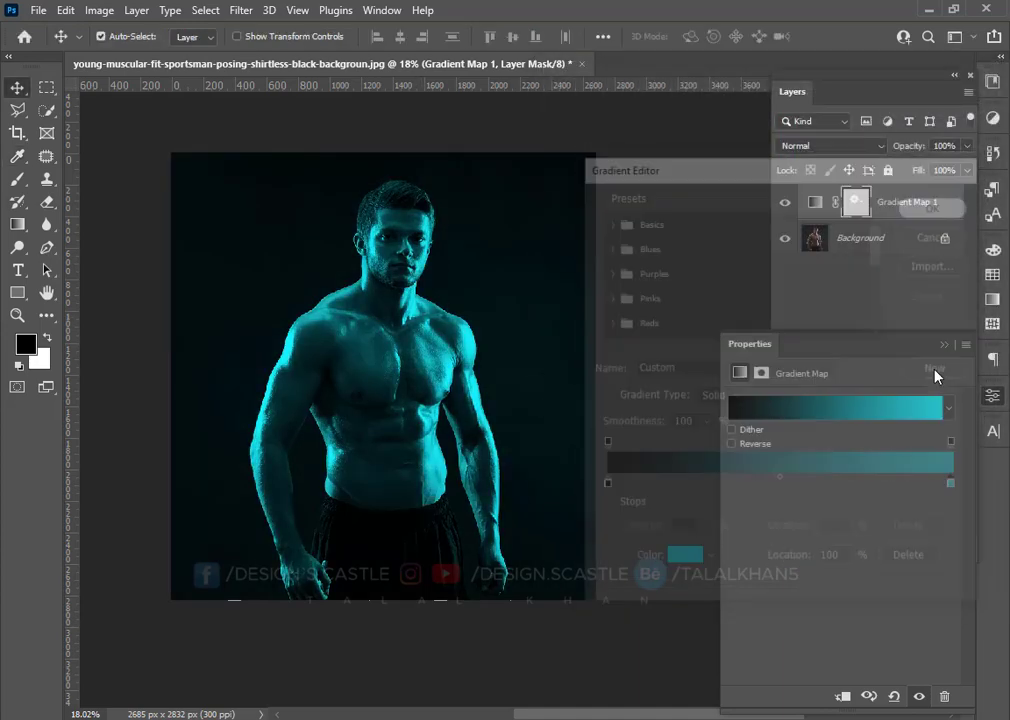
{"action": "left_click", "coordinate": [942, 346]}
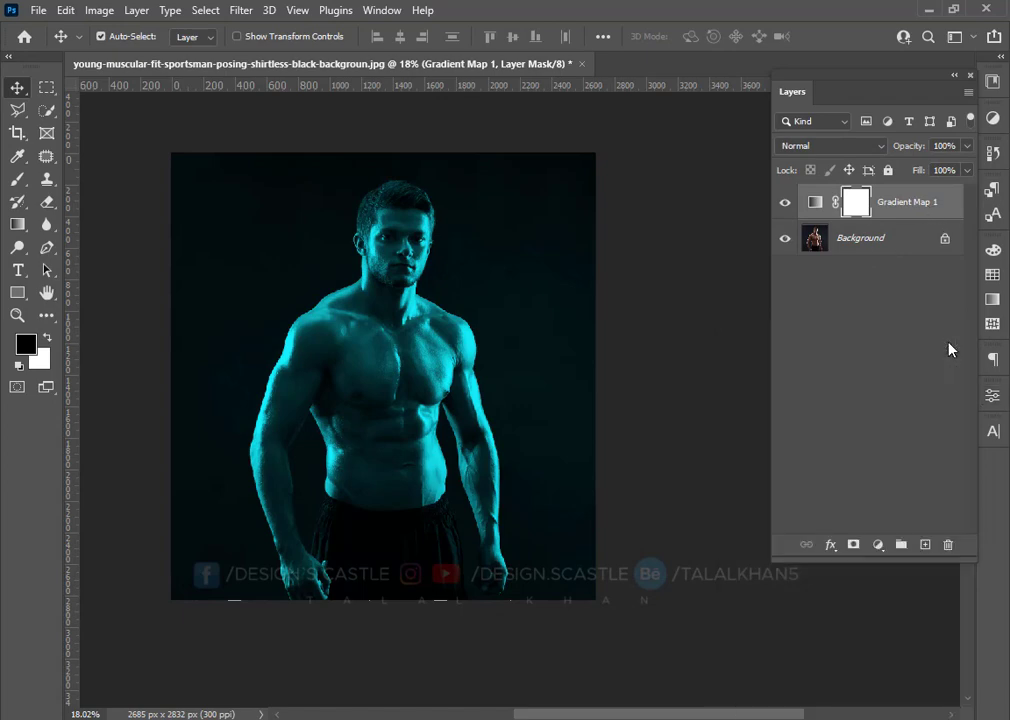
Add a second Gradient Map adjustment layer running from black to red (ff1919).
{"action": "left_click", "coordinate": [878, 545]}
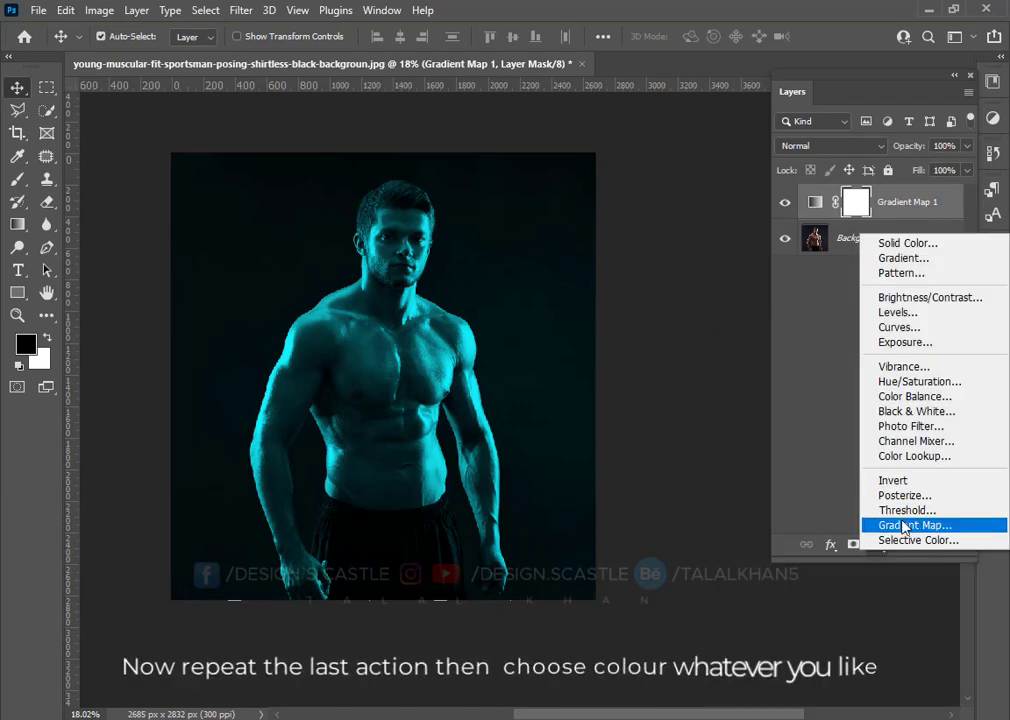
{"action": "left_click", "coordinate": [845, 526]}
{"action": "left_click", "coordinate": [785, 408]}
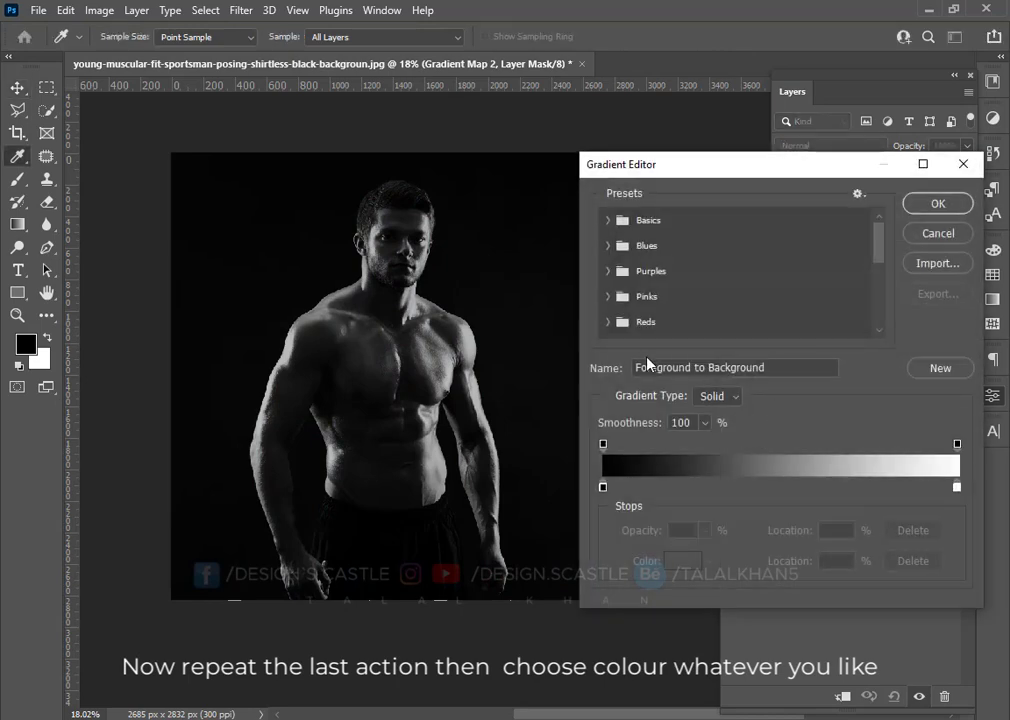
{"action": "left_click", "coordinate": [957, 487]}
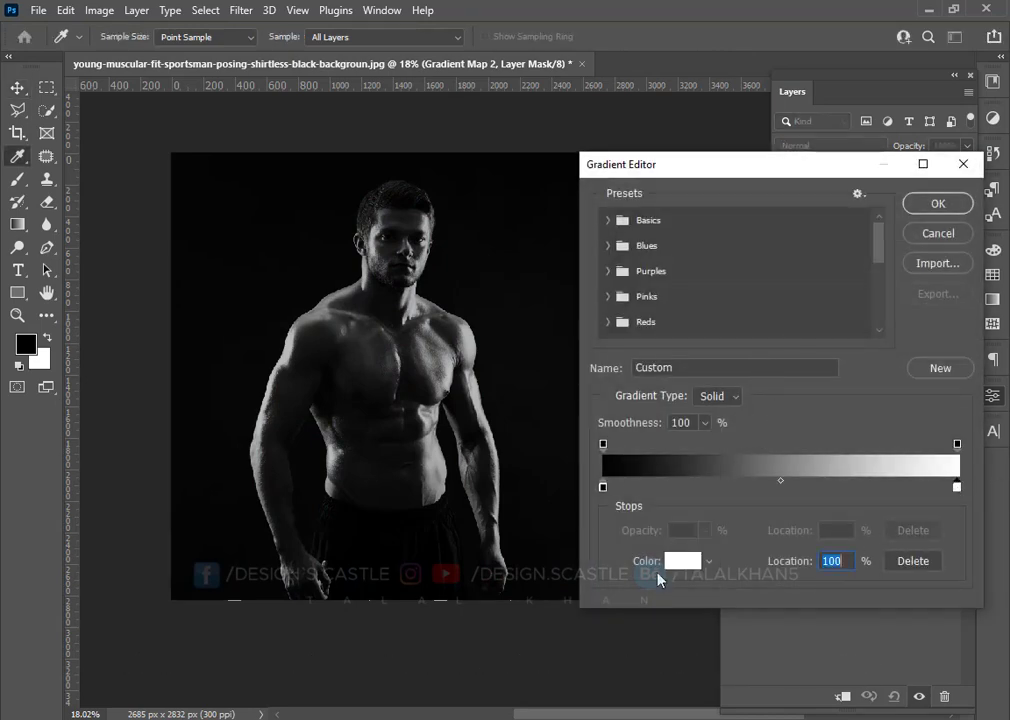
{"action": "left_click", "coordinate": [690, 559]}
{"action": "left_click_drag", "start_coordinate": [755, 260], "coordinate": [743, 82]}
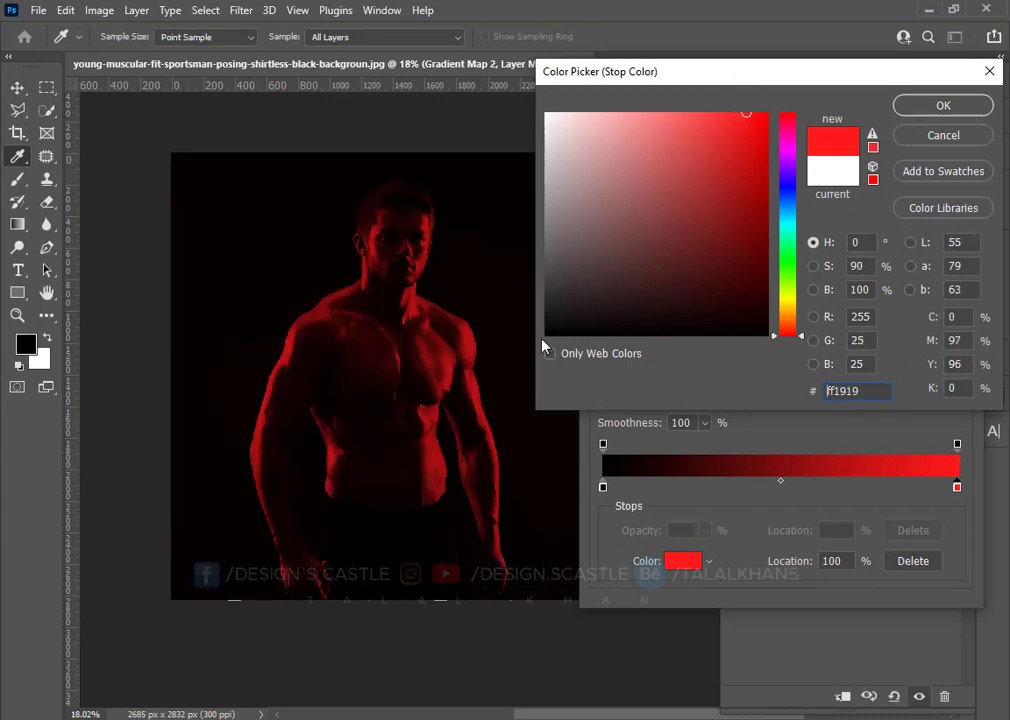
{"action": "left_click", "coordinate": [942, 105]}
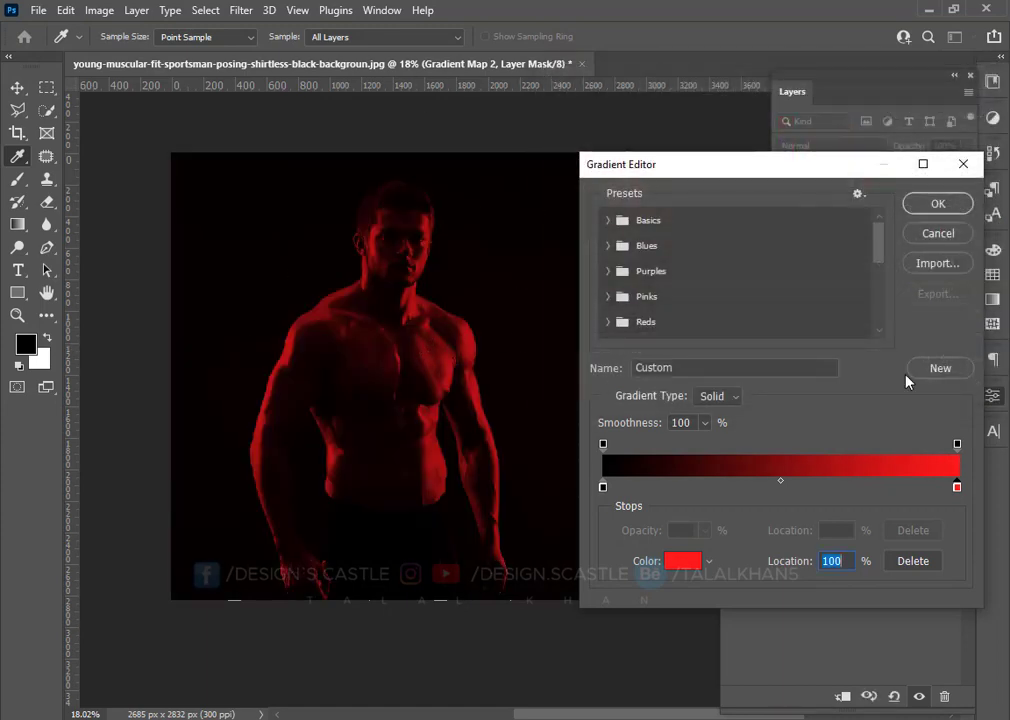
{"action": "left_click", "coordinate": [938, 204]}
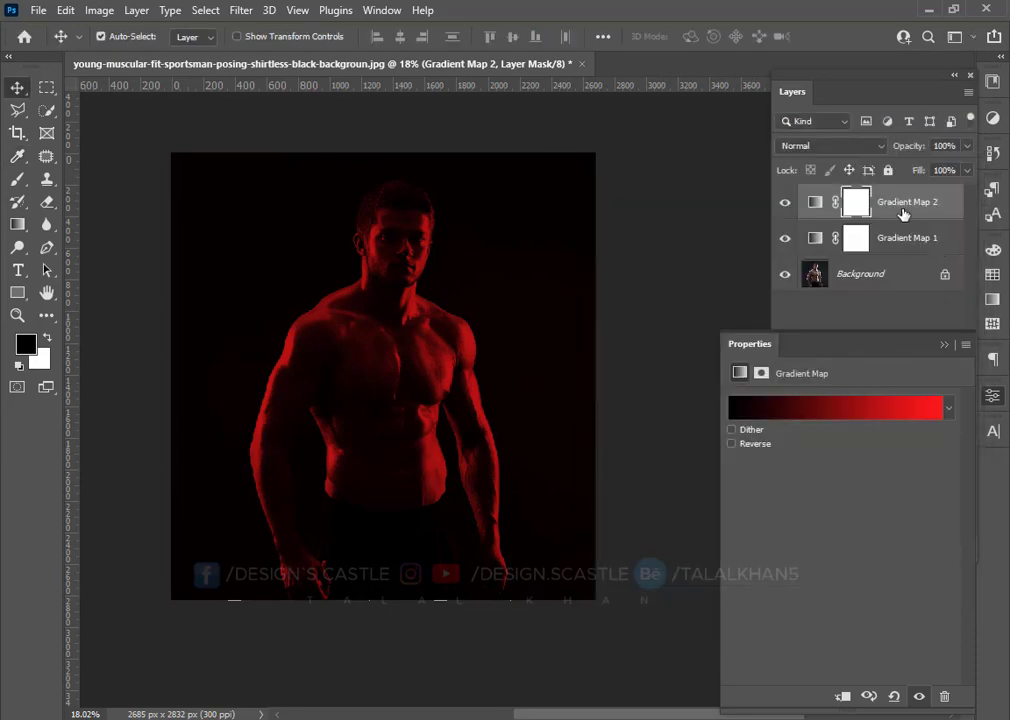
{"action": "left_click", "coordinate": [943, 344]}
Invert the layer mask of Gradient Map 2 to hide the red effect.
{"action": "left_click", "coordinate": [901, 212]}
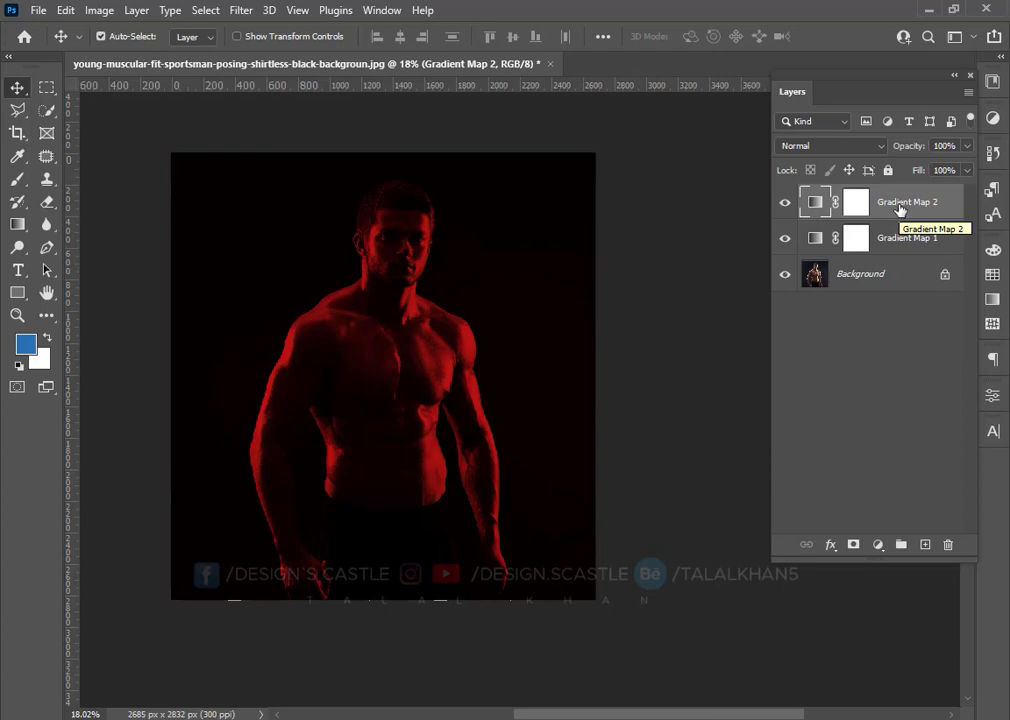
{"action": "left_click", "coordinate": [856, 204]}
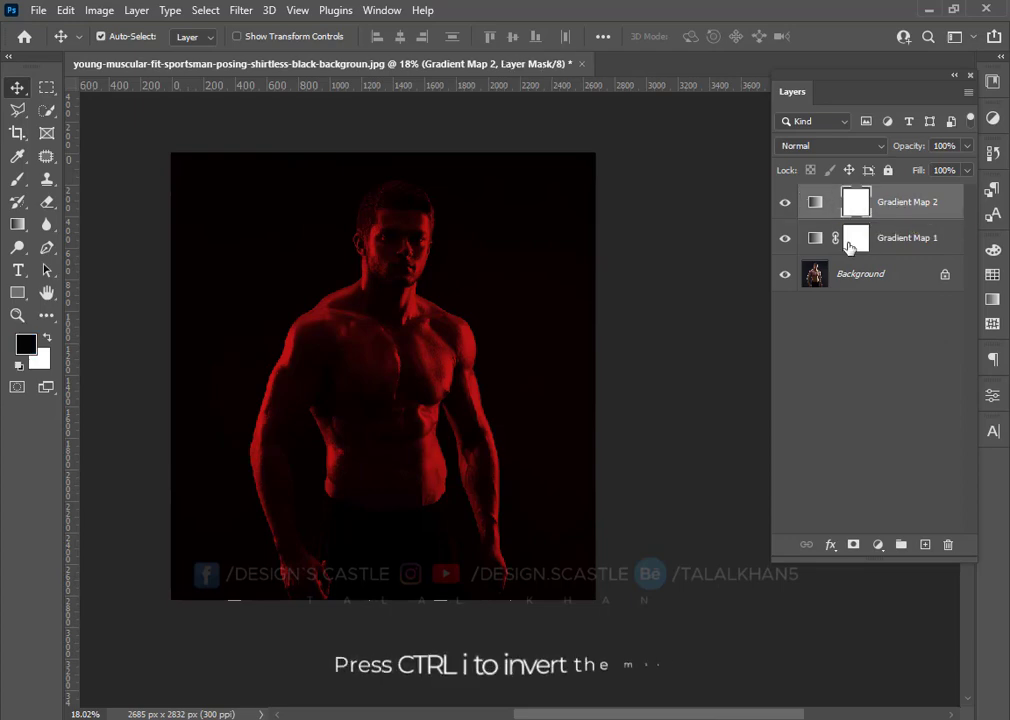
{"action": "key", "text": "ctrl+i"}
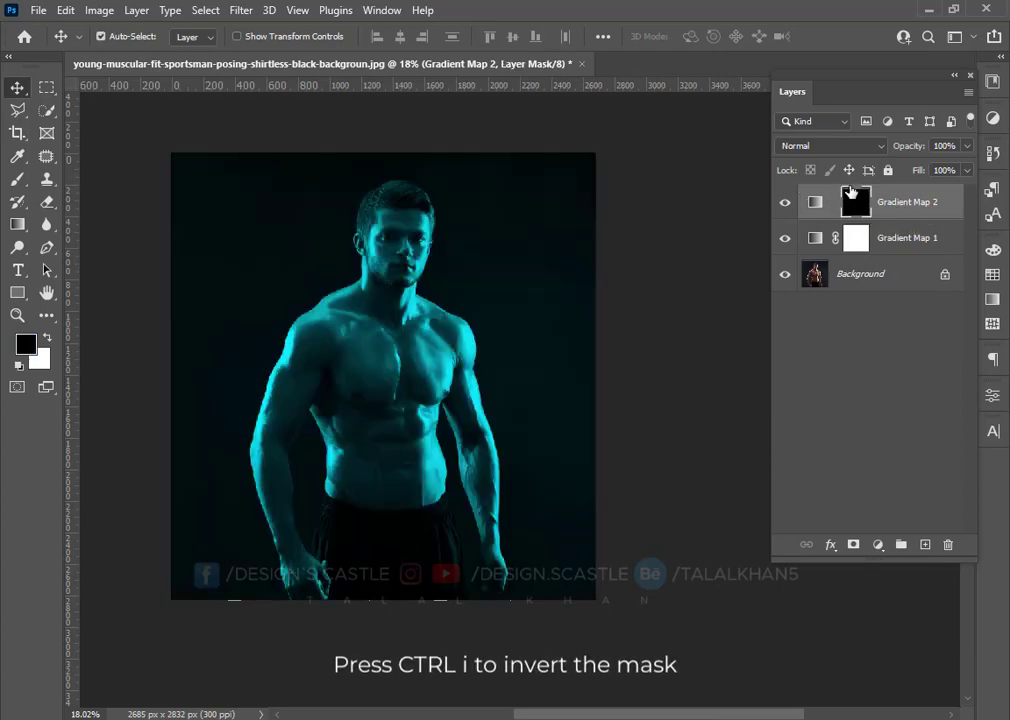
Make white the foreground colour and activate the Brush tool for painting on the Gradient Map 2 mask.
{"action": "scroll", "coordinate": [615, 364], "scroll_direction": "up", "scroll_amount": 3}
{"action": "scroll", "coordinate": [470, 230], "scroll_direction": "up", "scroll_amount": 1}
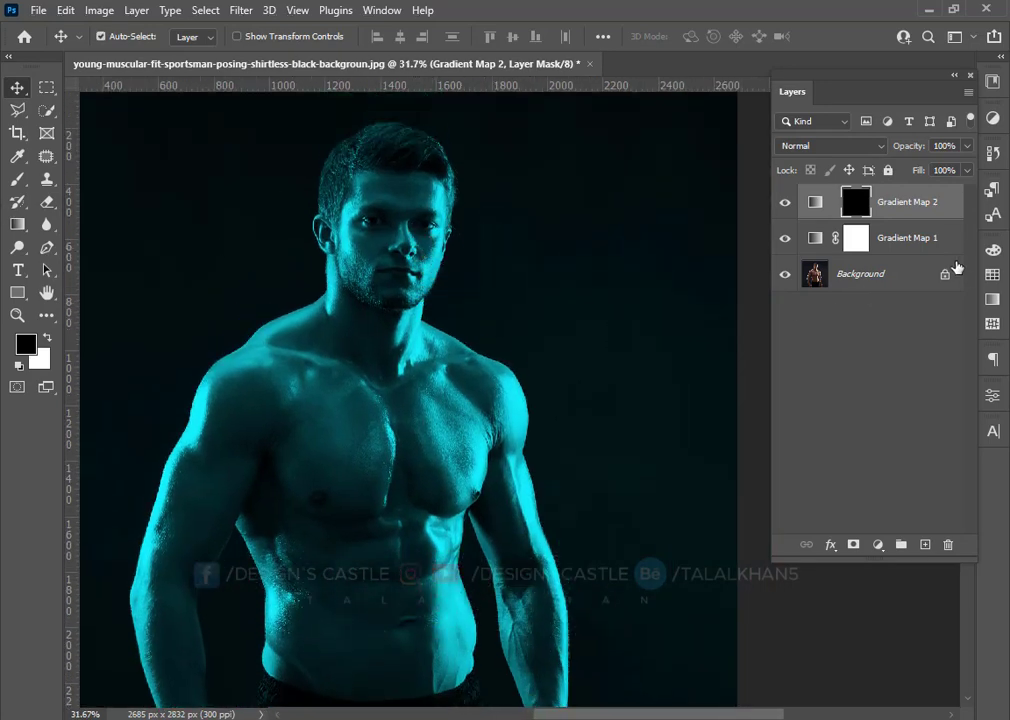
{"action": "left_click", "coordinate": [45, 340]}
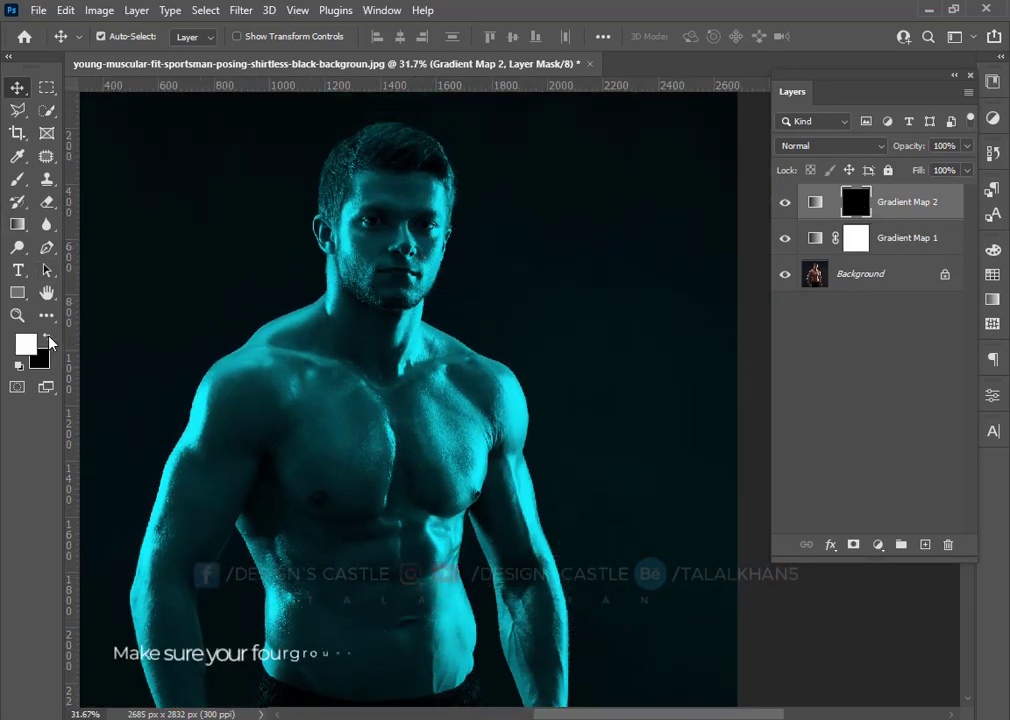
{"action": "left_click", "coordinate": [17, 178]}
{"action": "scroll", "coordinate": [362, 287], "scroll_direction": "right", "scroll_amount": 2}
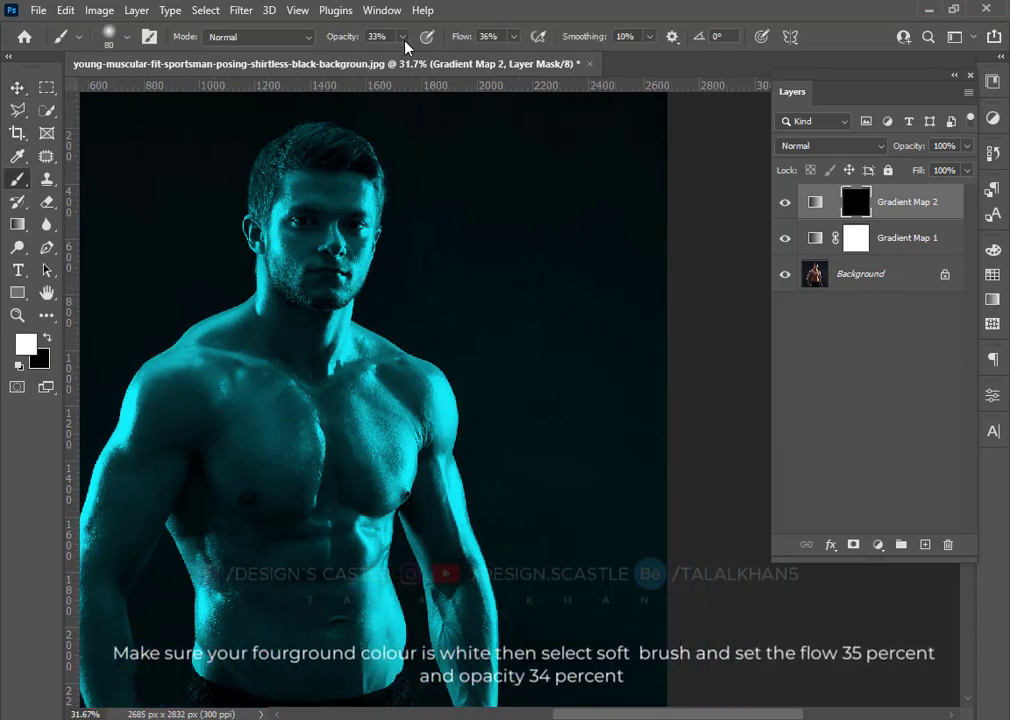
Try a single dab over the man's face with the brush enlarged to 500 px, and undo it.
{"action": "key", "text": "]"}
{"action": "key", "text": "]"}
{"action": "key", "text": "]"}
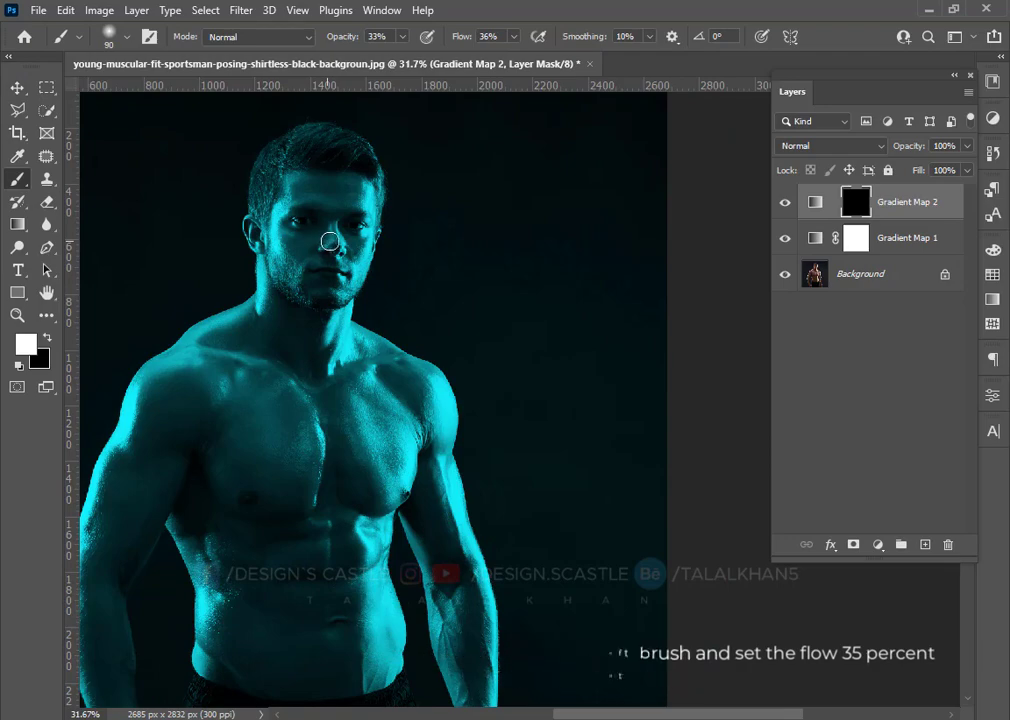
{"action": "key", "text": "]"}
{"action": "key", "text": "]"}
{"action": "key", "text": "]"}
{"action": "key", "text": "]"}
{"action": "key", "text": "]"}
{"action": "key", "text": "]"}
{"action": "key", "text": "]"}
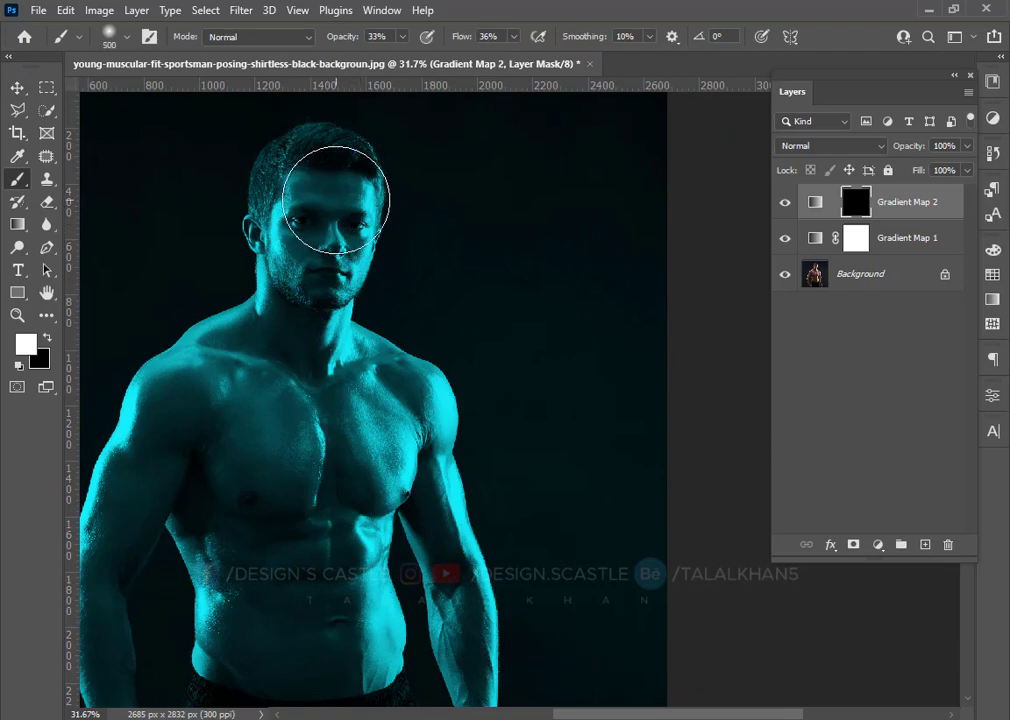
{"action": "left_click", "coordinate": [336, 208]}
{"action": "key", "text": "ctrl+z"}
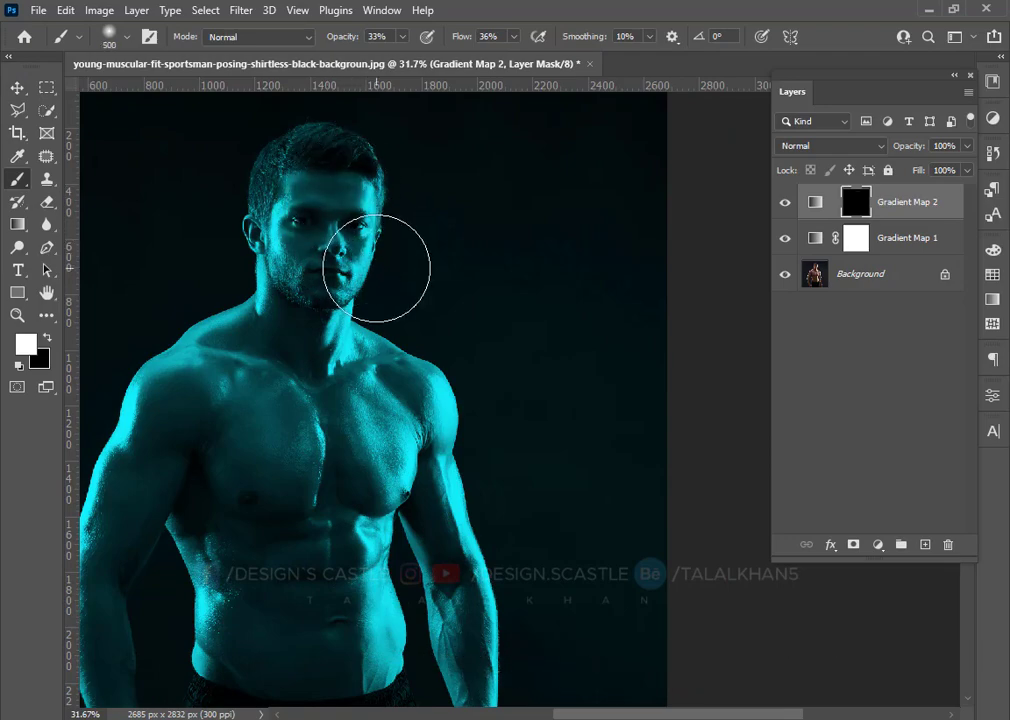
Reduce the brush size to 175 px and paint red light along the right side of the man's face on the mask.
{"action": "key", "text": "bracketleft"}
{"action": "key", "text": "bracketleft"}
{"action": "key", "text": "bracketleft"}
{"action": "key", "text": "bracketleft"}
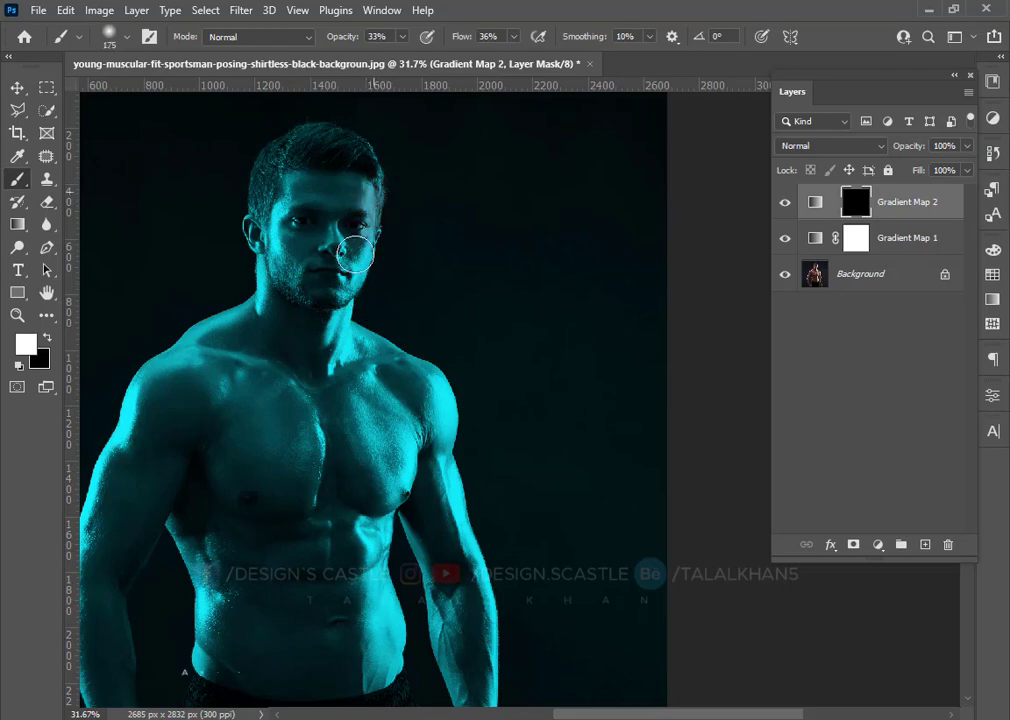
{"action": "mouse_move", "coordinate": [377, 188]}
{"action": "left_mouse_down"}
{"action": "mouse_move", "coordinate": [364, 275]}
{"action": "mouse_move", "coordinate": [363, 248]}
{"action": "mouse_move", "coordinate": [355, 284]}
{"action": "left_mouse_up"}
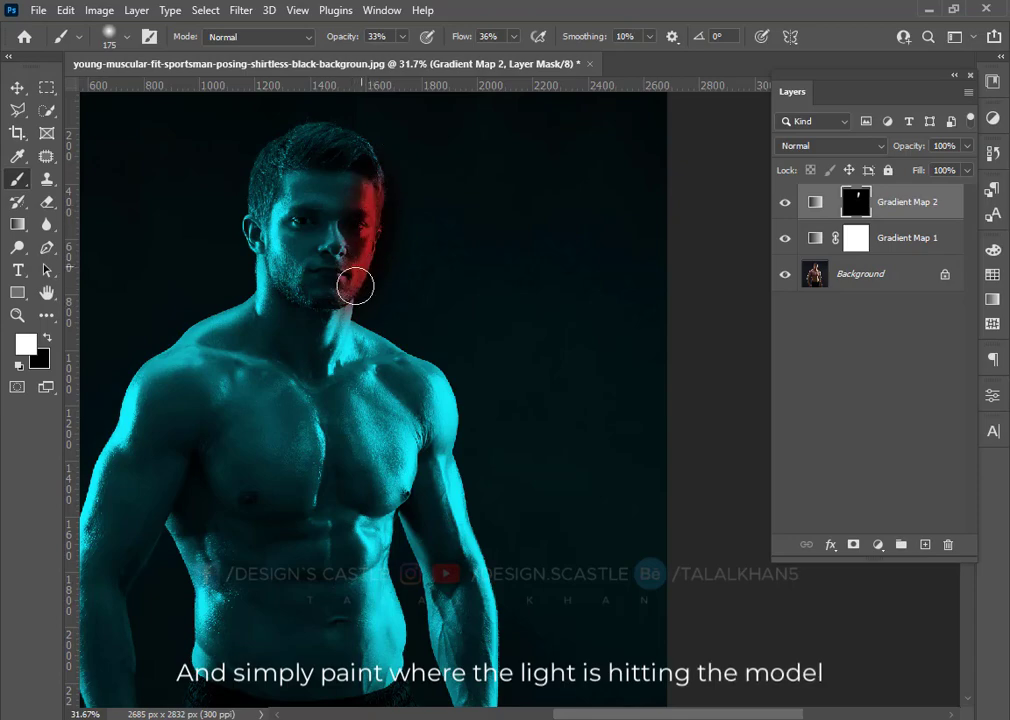
Paint the mask white over the shoulder, arm and hand on the image's right side to reveal red light.
{"action": "mouse_move", "coordinate": [428, 395]}
{"action": "left_mouse_down"}
{"action": "mouse_move", "coordinate": [419, 361]}
{"action": "mouse_move", "coordinate": [458, 484]}
{"action": "mouse_move", "coordinate": [464, 517]}
{"action": "mouse_move", "coordinate": [439, 447]}
{"action": "mouse_move", "coordinate": [471, 587]}
{"action": "mouse_move", "coordinate": [464, 531]}
{"action": "mouse_move", "coordinate": [453, 553]}
{"action": "mouse_move", "coordinate": [429, 476]}
{"action": "mouse_move", "coordinate": [441, 433]}
{"action": "mouse_move", "coordinate": [426, 432]}
{"action": "mouse_move", "coordinate": [424, 385]}
{"action": "left_mouse_up"}
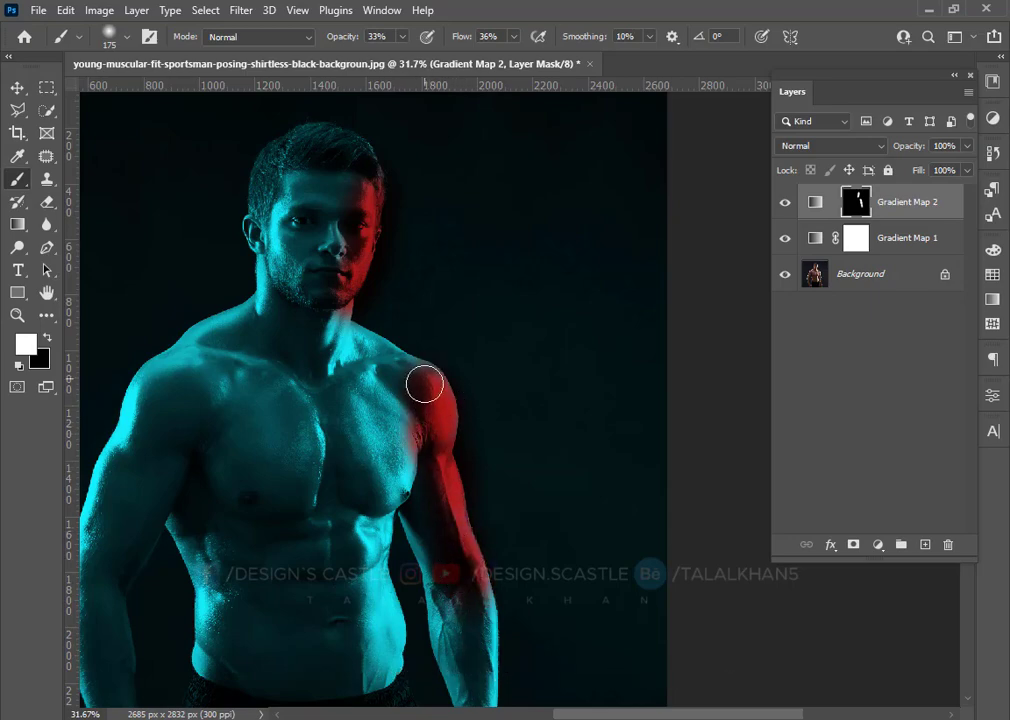
{"action": "scroll", "coordinate": [460, 419], "scroll_direction": "down", "scroll_amount": 3}
{"action": "mouse_move", "coordinate": [475, 425]}
{"action": "left_mouse_down"}
{"action": "mouse_move", "coordinate": [480, 406]}
{"action": "mouse_move", "coordinate": [487, 442]}
{"action": "mouse_move", "coordinate": [483, 397]}
{"action": "left_mouse_up"}
{"action": "mouse_move", "coordinate": [491, 447]}
{"action": "left_mouse_down"}
{"action": "mouse_move", "coordinate": [490, 549]}
{"action": "mouse_move", "coordinate": [508, 564]}
{"action": "mouse_move", "coordinate": [491, 591]}
{"action": "left_mouse_up"}
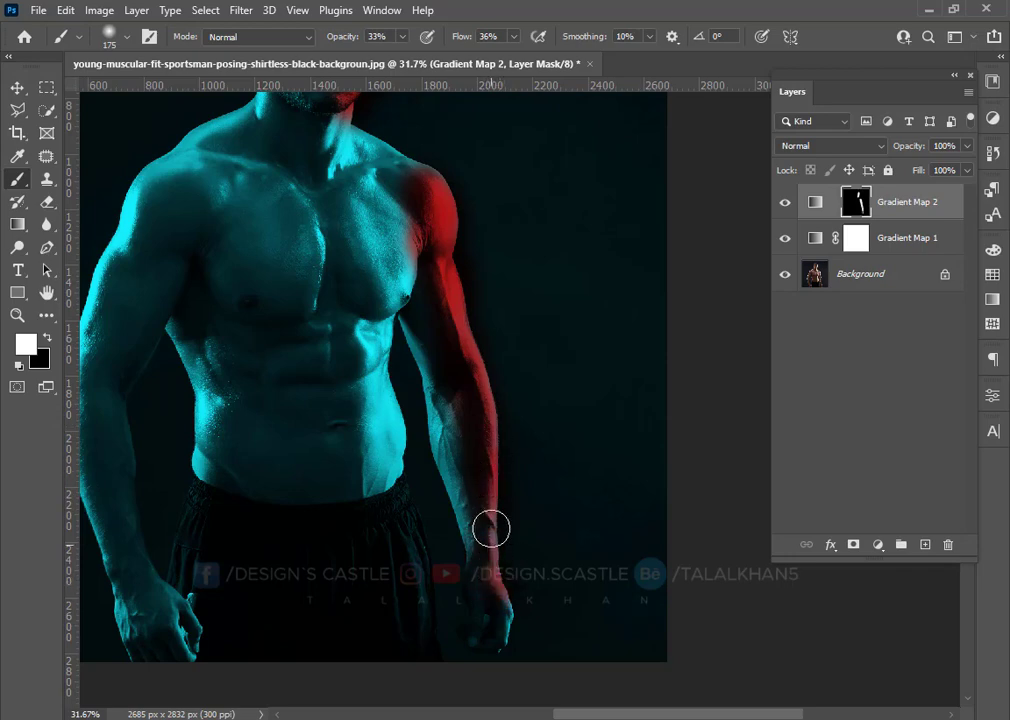
{"action": "scroll", "coordinate": [495, 575], "scroll_direction": "down", "scroll_amount": 2}
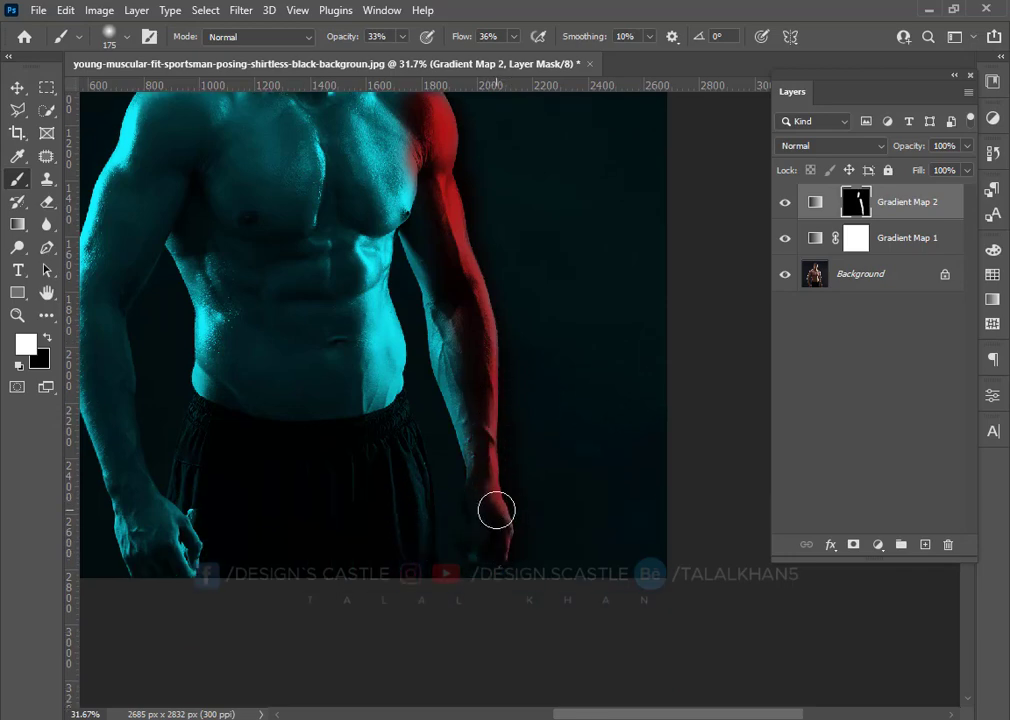
Paint the mask white along the right edge of the abdomen and waist to reveal red light.
{"action": "scroll", "coordinate": [477, 327], "scroll_direction": "up", "scroll_amount": 1}
{"action": "mouse_move", "coordinate": [367, 309]}
{"action": "left_mouse_down"}
{"action": "mouse_move", "coordinate": [374, 260]}
{"action": "mouse_move", "coordinate": [387, 270]}
{"action": "mouse_move", "coordinate": [373, 297]}
{"action": "mouse_move", "coordinate": [382, 338]}
{"action": "mouse_move", "coordinate": [368, 353]}
{"action": "mouse_move", "coordinate": [375, 318]}
{"action": "mouse_move", "coordinate": [357, 345]}
{"action": "mouse_move", "coordinate": [368, 284]}
{"action": "mouse_move", "coordinate": [385, 370]}
{"action": "left_mouse_up"}
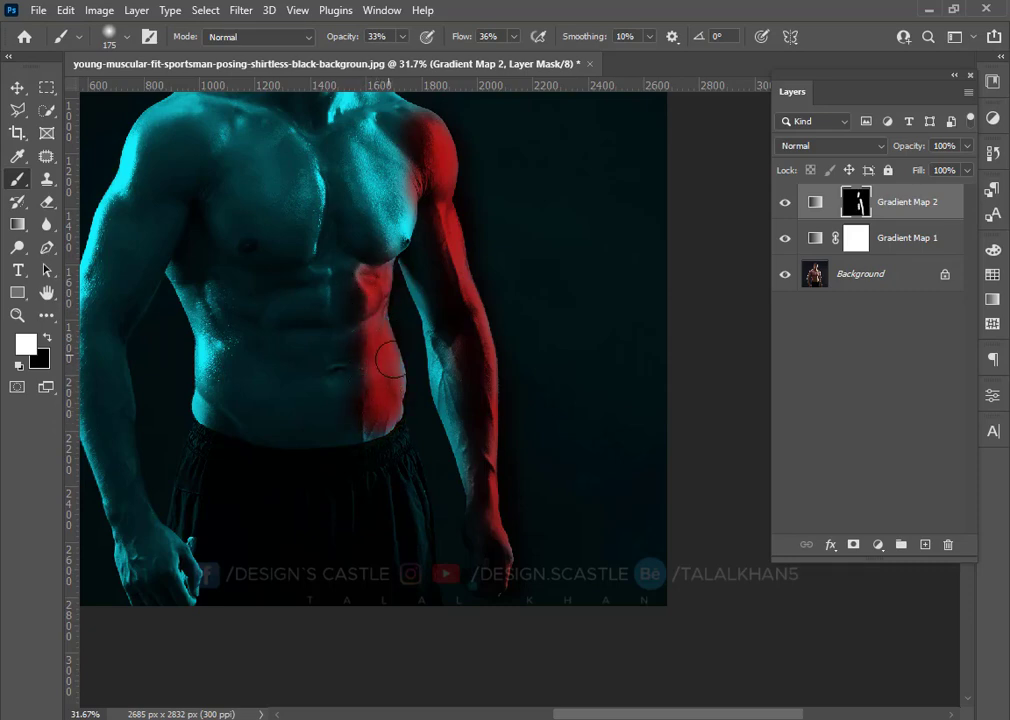
{"action": "scroll", "coordinate": [410, 445], "scroll_direction": "down", "scroll_amount": 3}
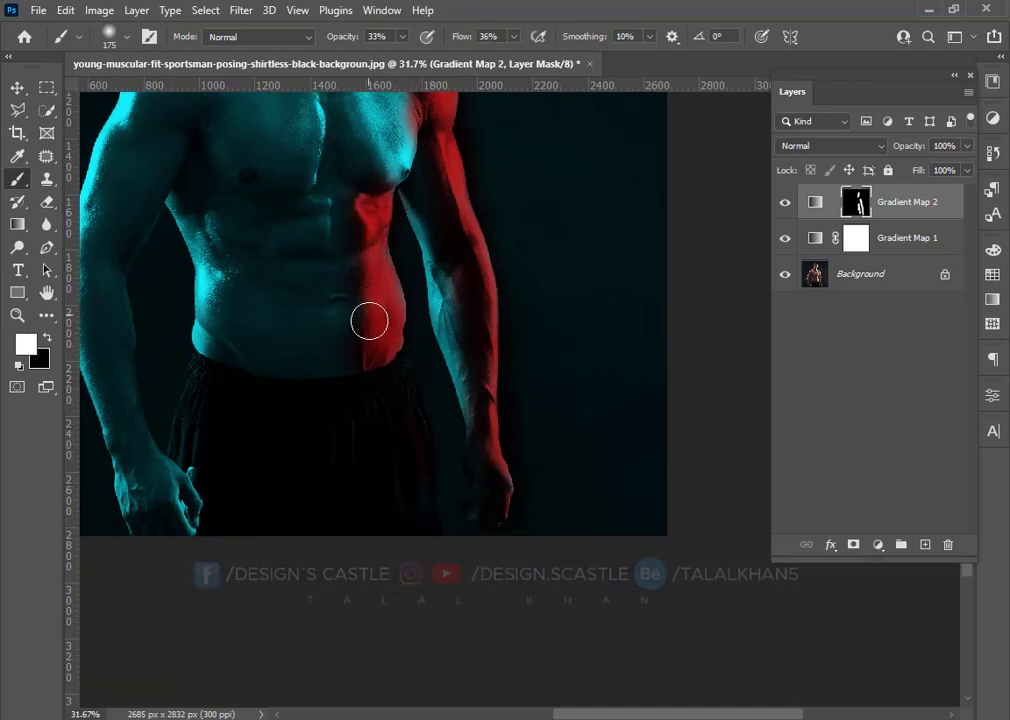
{"action": "scroll", "coordinate": [449, 173], "scroll_direction": "up", "scroll_amount": 2}
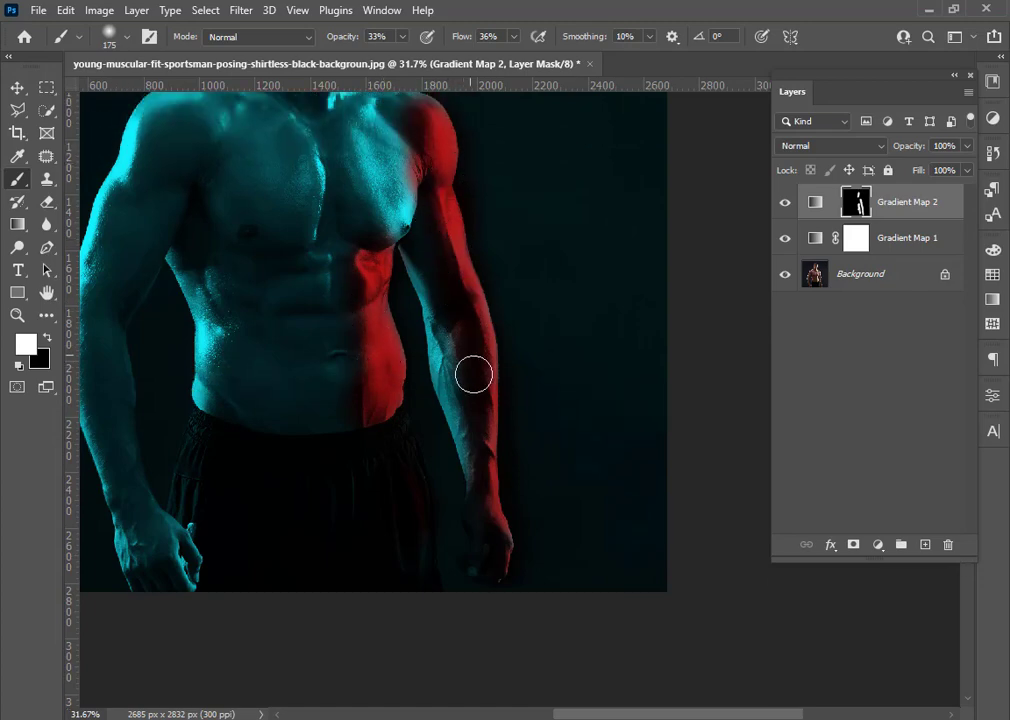
{"action": "scroll", "coordinate": [438, 200], "scroll_direction": "up", "scroll_amount": 3}
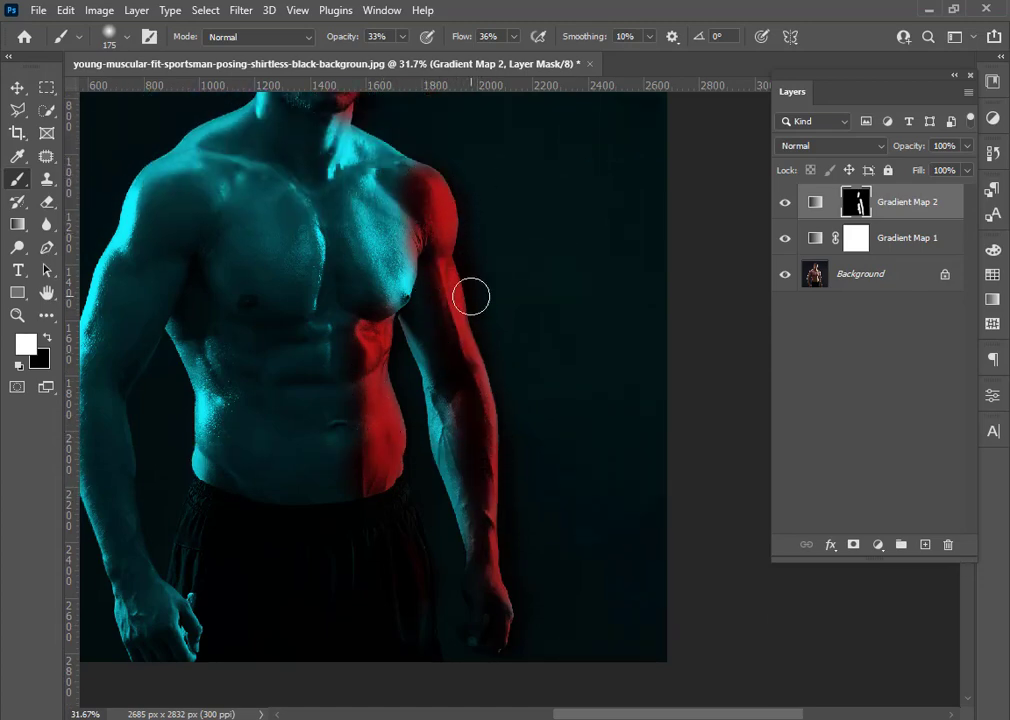
Touch up the Gradient Map 2 mask using black near the chest's red-light edge and white around the jaw and neck.
{"action": "left_click", "coordinate": [46, 340]}
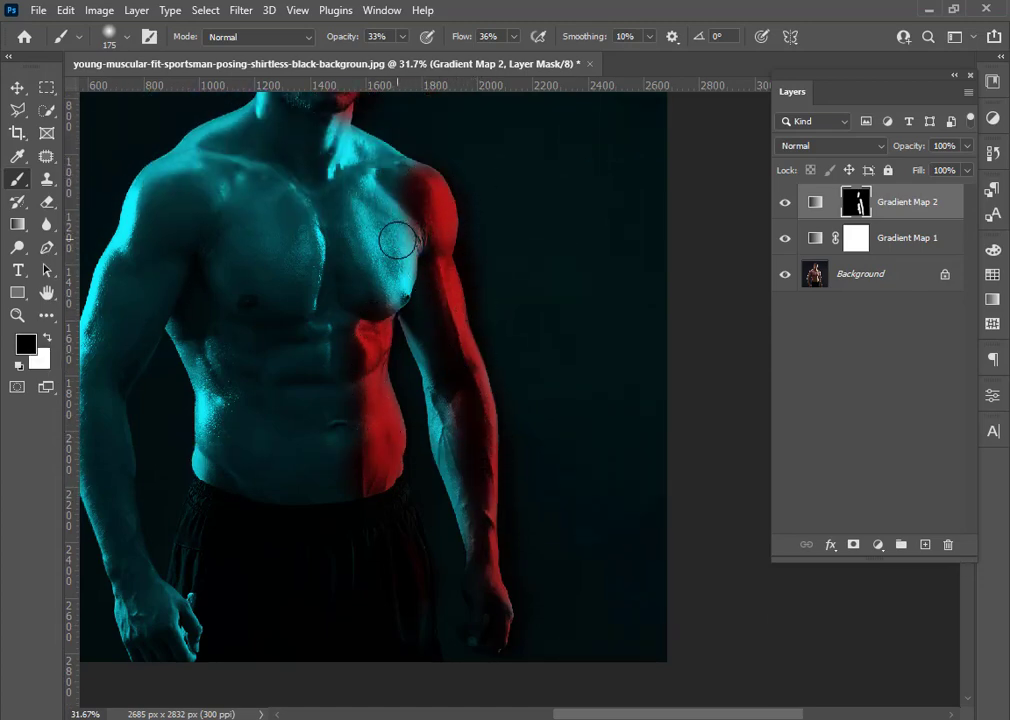
{"action": "scroll", "coordinate": [398, 243], "scroll_direction": "up", "scroll_amount": 8}
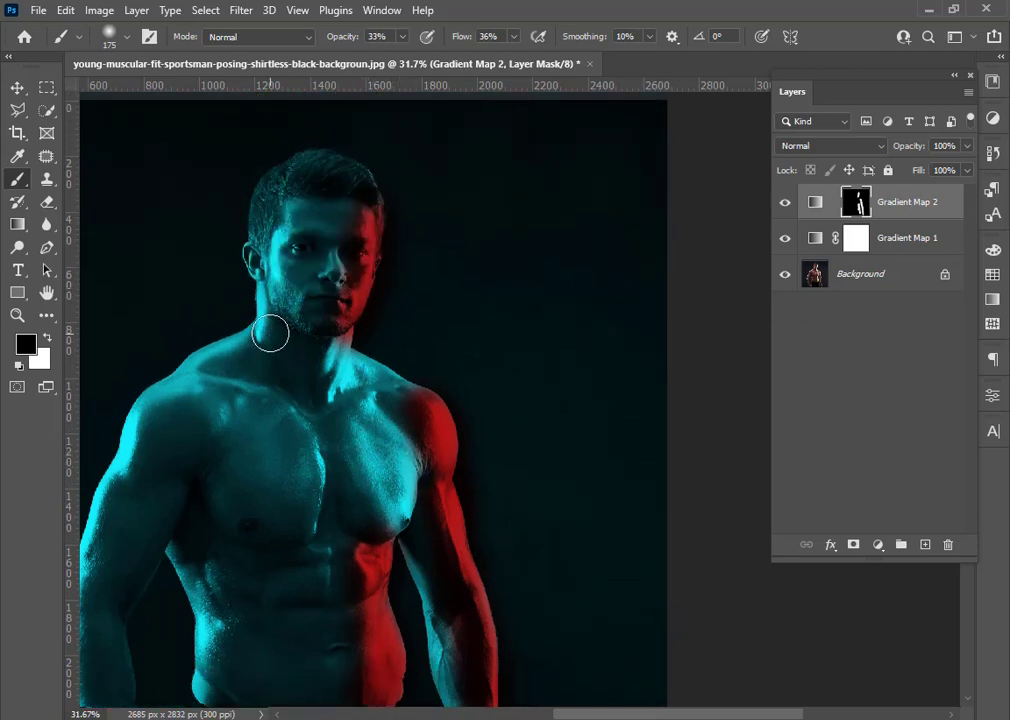
{"action": "left_click", "coordinate": [47, 338]}
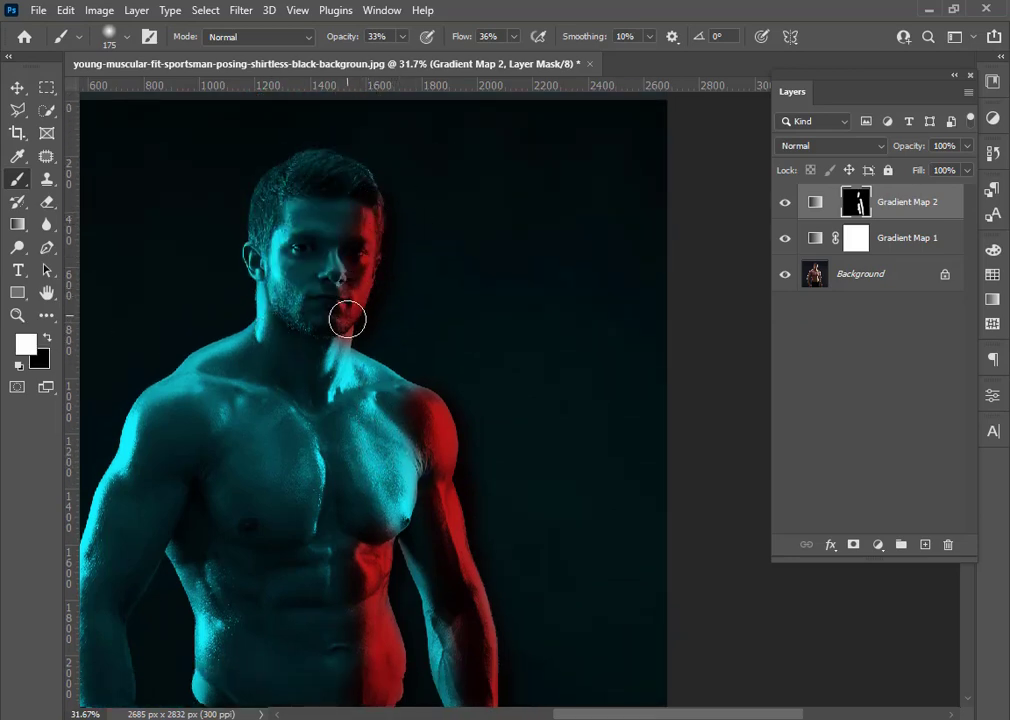
{"action": "left_click", "coordinate": [18, 86]}
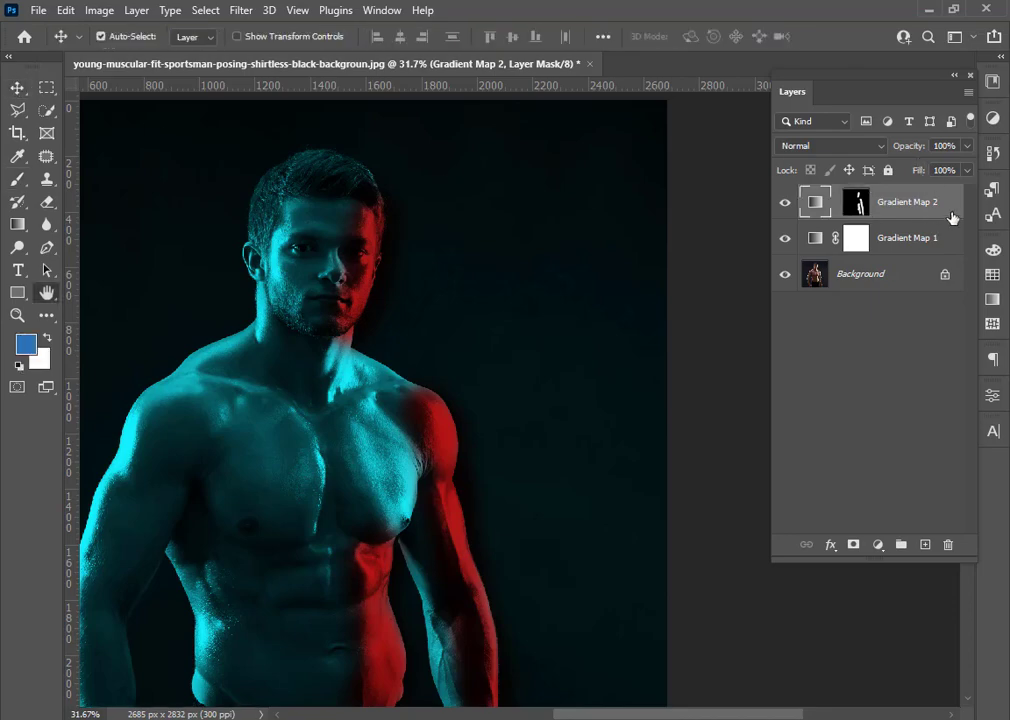
Set Gradient Map 2's Blend If underlying-layer shadow range to a split of 6 / 36 in its blending options.
{"action": "double_click", "coordinate": [952, 218]}
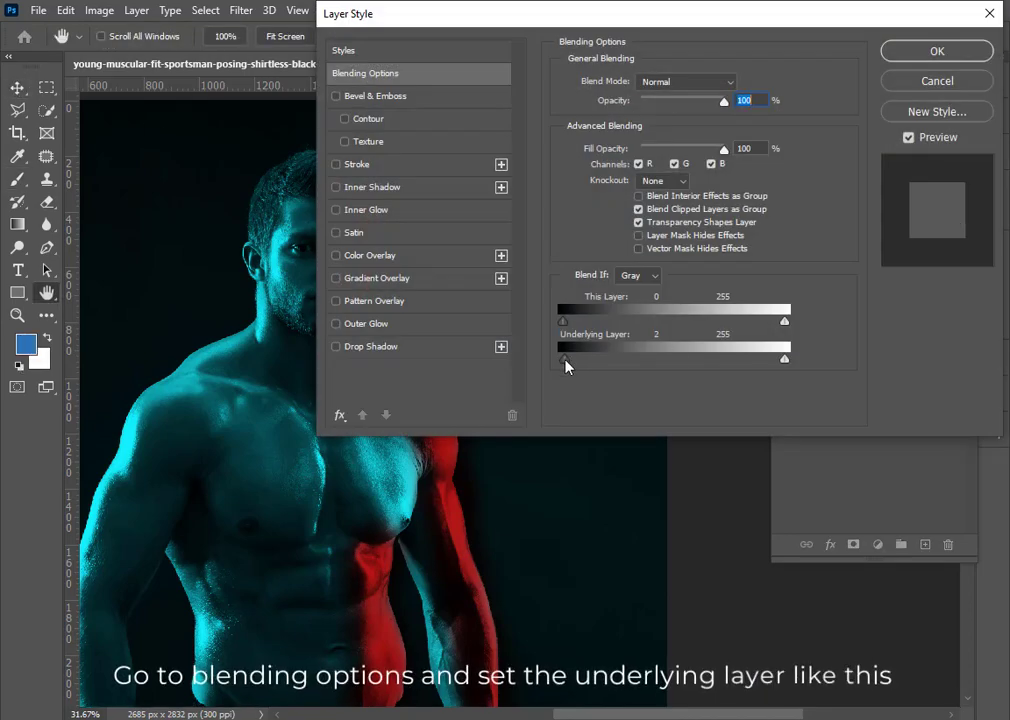
{"action": "left_click_drag", "start_coordinate": [565, 362], "coordinate": [595, 356]}
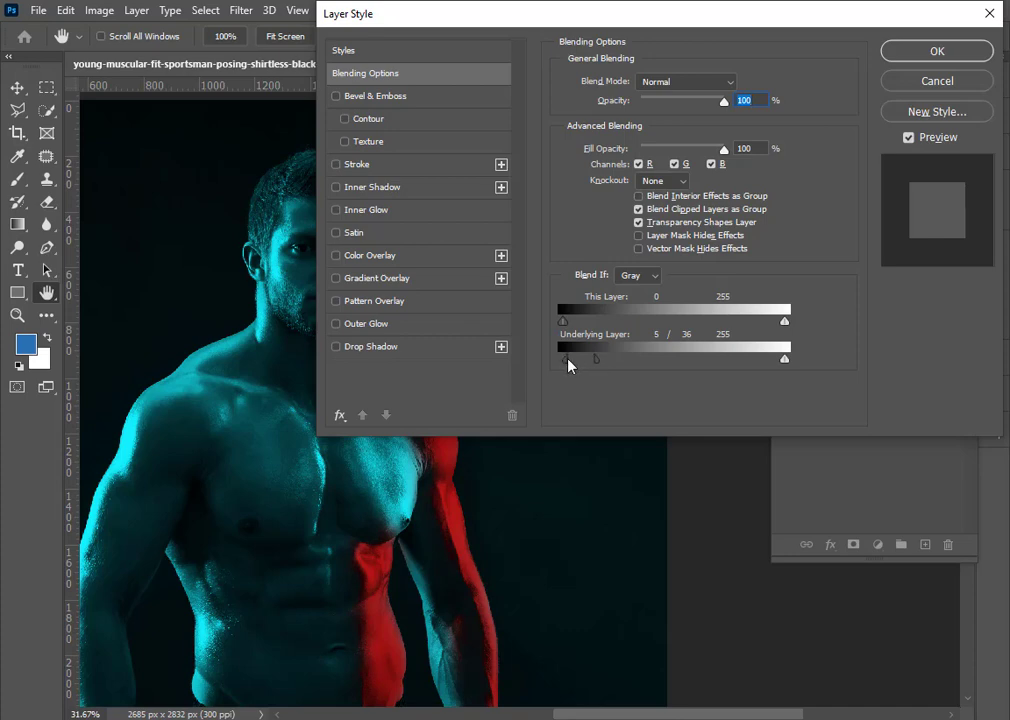
{"action": "left_click_drag", "start_coordinate": [648, 22], "coordinate": [728, 22]}
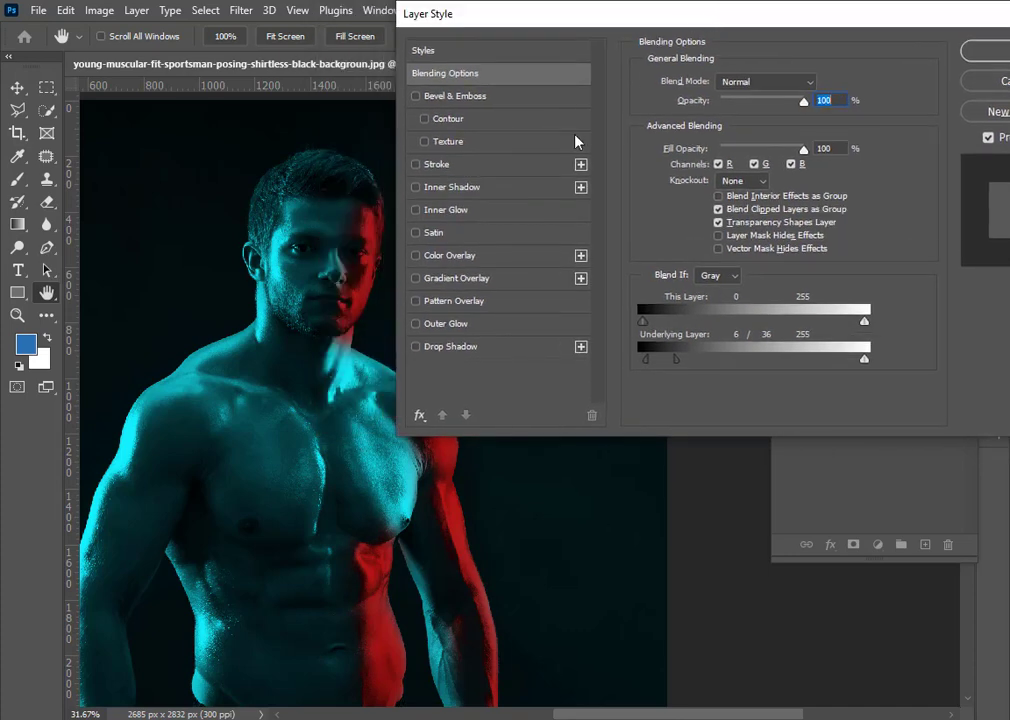
{"action": "left_click", "coordinate": [968, 50]}
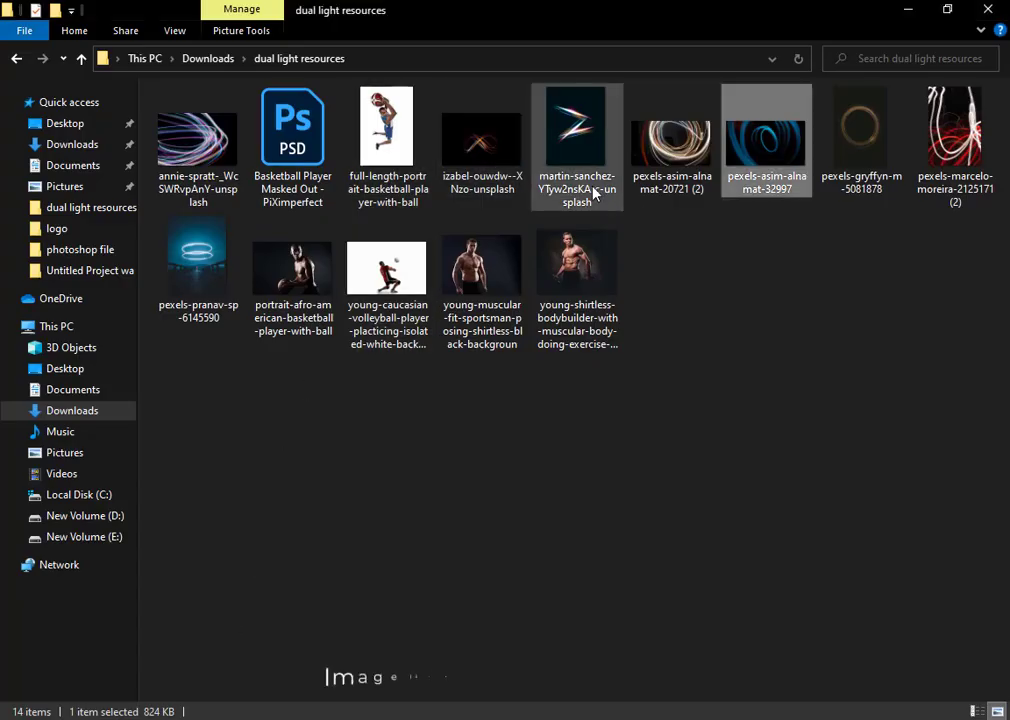
Place the pexels-asim-alnamat-32997 light-trail image into the portrait document and rotate it 90°.
{"action": "left_click_drag", "start_coordinate": [745, 176], "coordinate": [343, 460]}
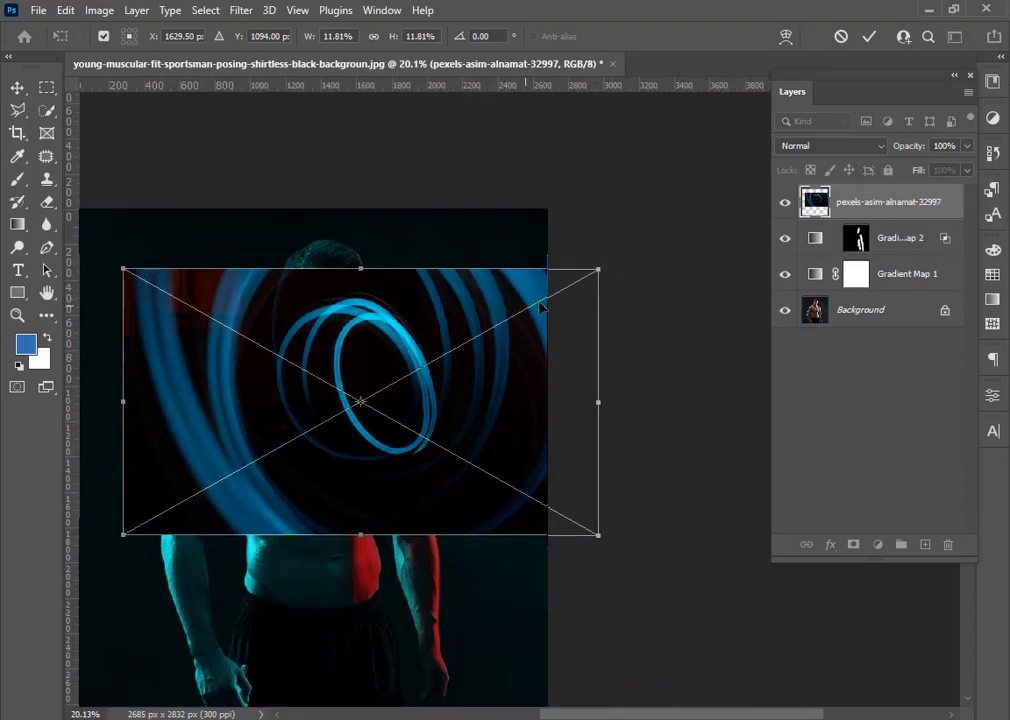
{"action": "mouse_move", "coordinate": [609, 266]}
{"action": "left_mouse_down"}
{"action": "mouse_move", "coordinate": [622, 290]}
{"action": "mouse_move", "coordinate": [420, 521]}
{"action": "mouse_move", "coordinate": [402, 588]}
{"action": "mouse_move", "coordinate": [436, 612]}
{"action": "mouse_move", "coordinate": [450, 550]}
{"action": "left_mouse_up"}
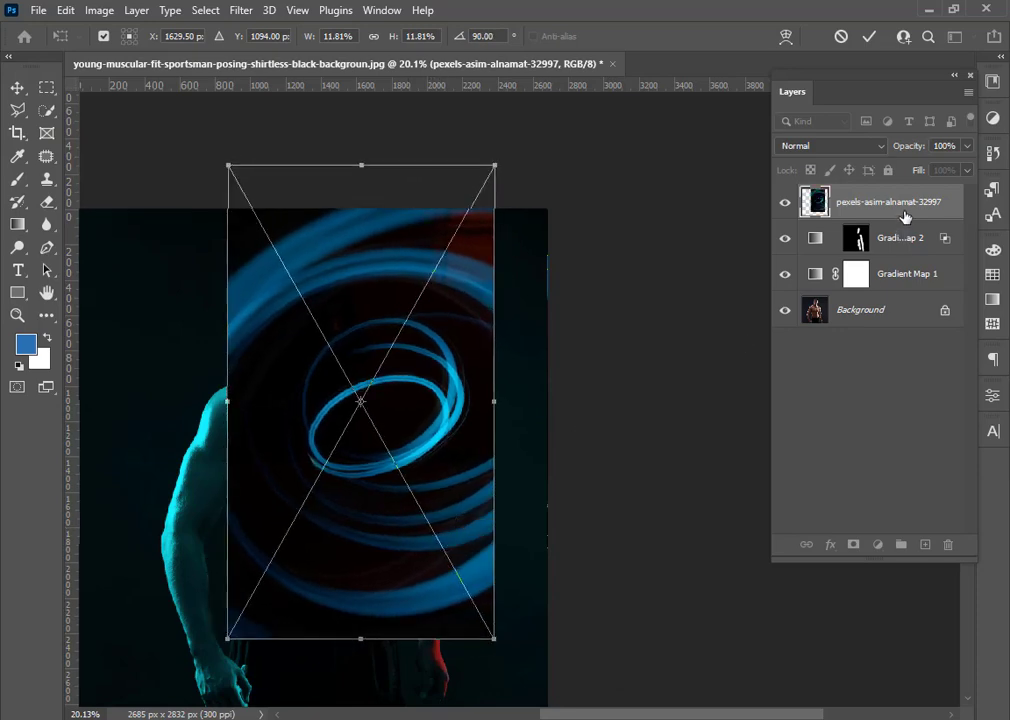
Set the light-trail image's blend mode to Screen and move it about 431 px left and 249 px down over the man.
{"action": "left_click", "coordinate": [838, 146]}
{"action": "left_click", "coordinate": [795, 292]}
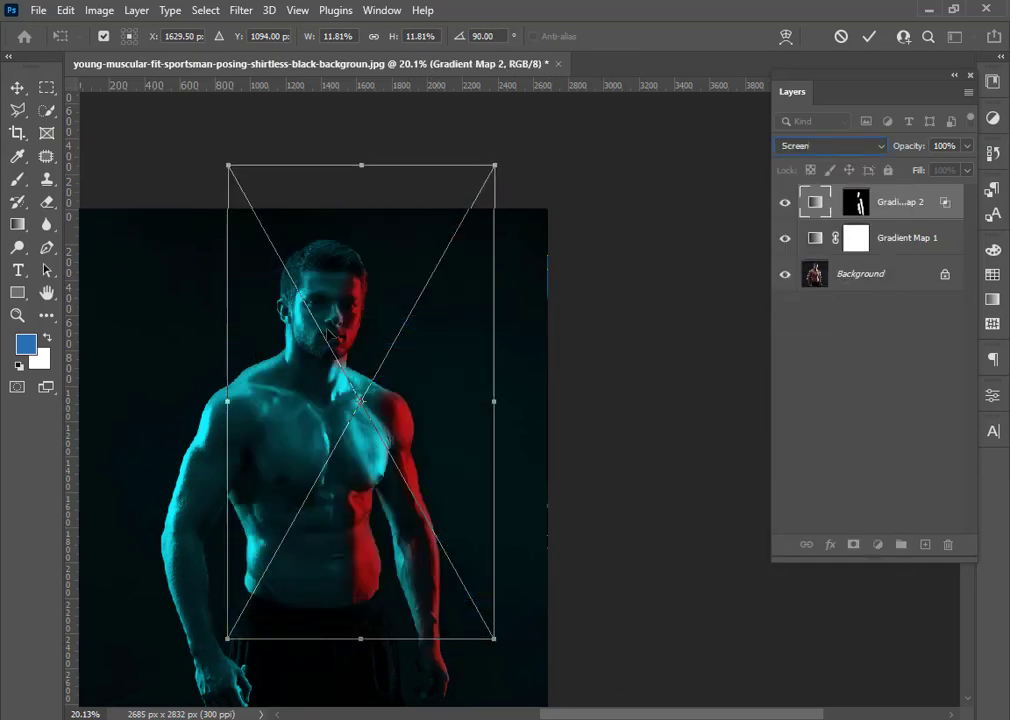
{"action": "left_click_drag", "start_coordinate": [388, 469], "coordinate": [312, 513]}
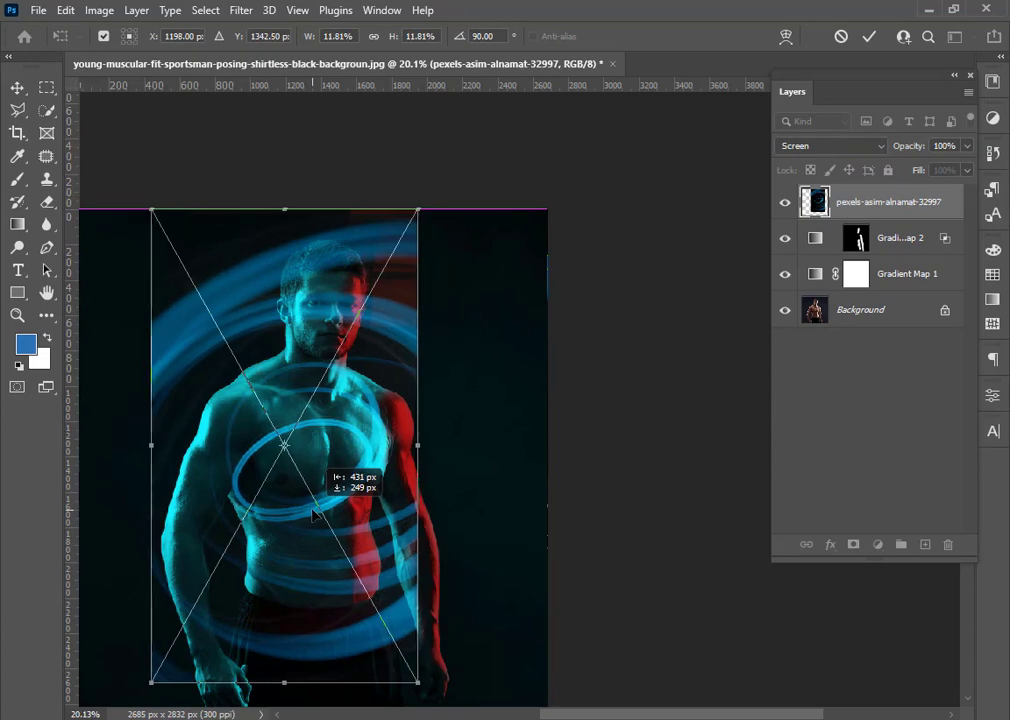
{"action": "scroll", "coordinate": [385, 445], "scroll_direction": "down", "scroll_amount": 3}
{"action": "left_click_drag", "start_coordinate": [405, 466], "coordinate": [475, 507]}
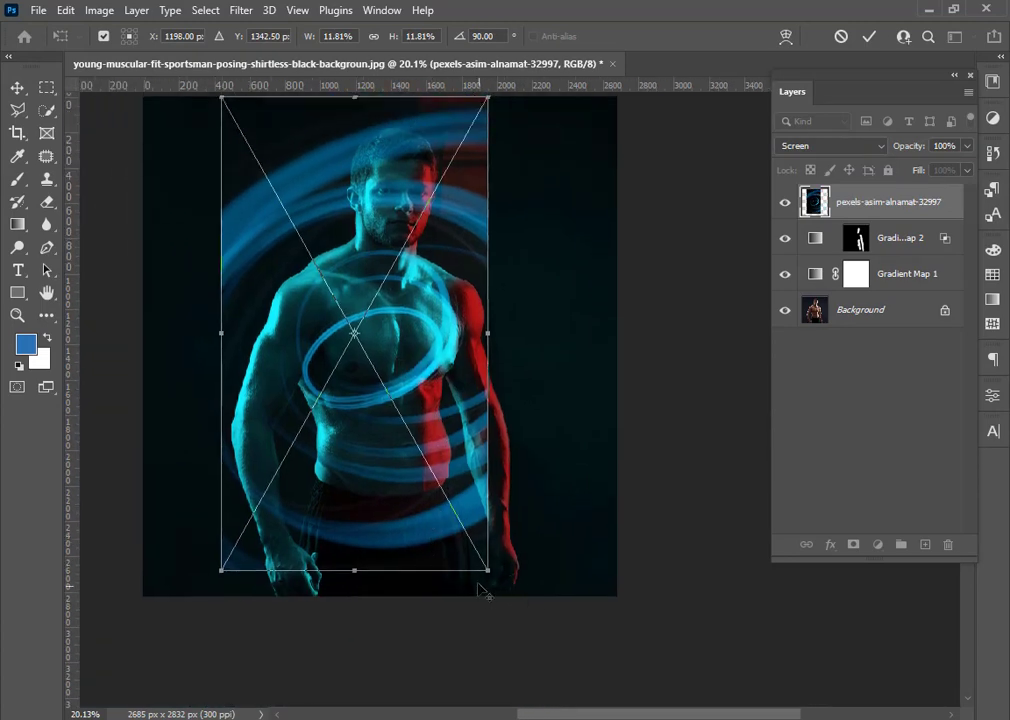
Scale the light-trail image to 12.64%, then stretch and shift it sideways to 21.69% so it spans the canvas width.
{"action": "left_click_drag", "start_coordinate": [487, 571], "coordinate": [496, 588]}
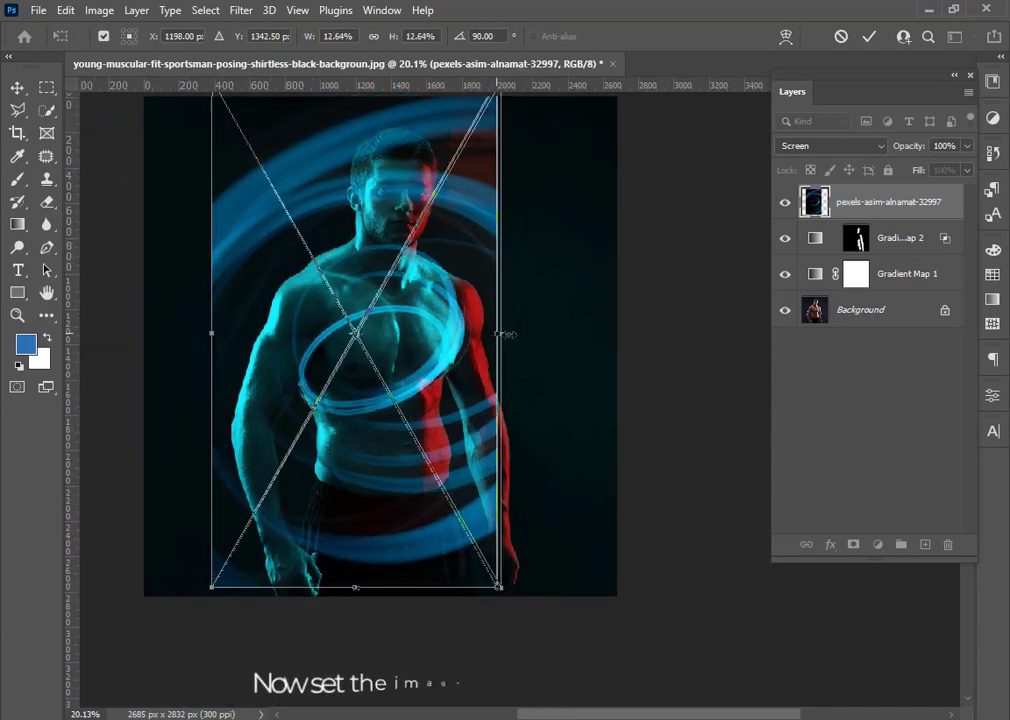
{"action": "left_click_drag", "start_coordinate": [500, 334], "coordinate": [618, 335]}
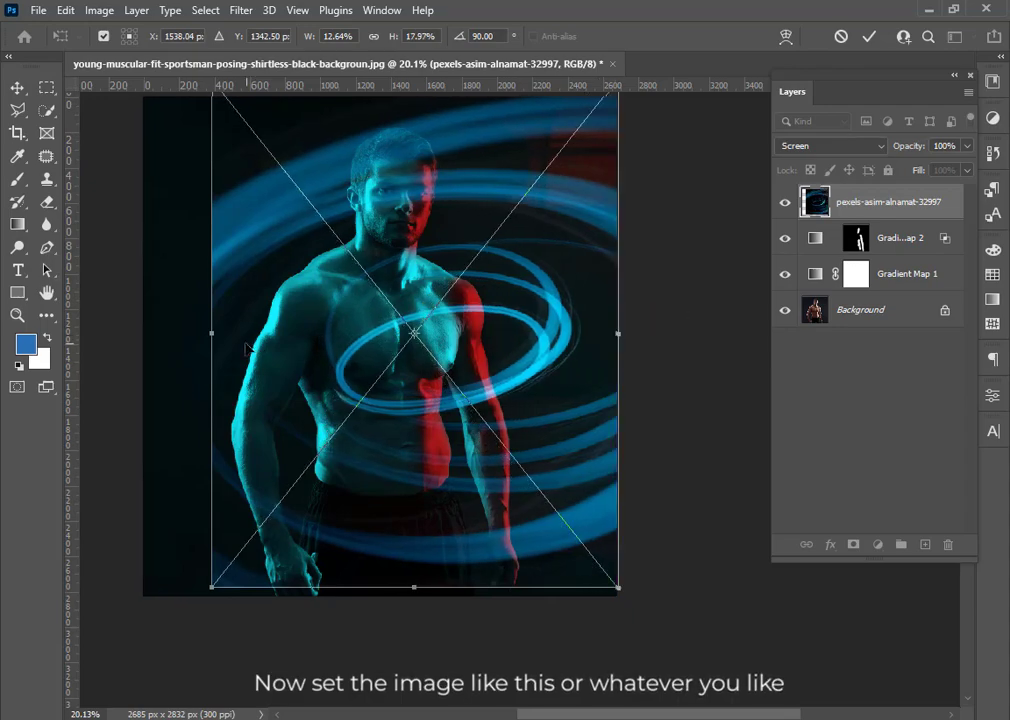
{"action": "left_click_drag", "start_coordinate": [207, 337], "coordinate": [146, 340]}
{"action": "left_click_drag", "start_coordinate": [418, 428], "coordinate": [403, 403]}
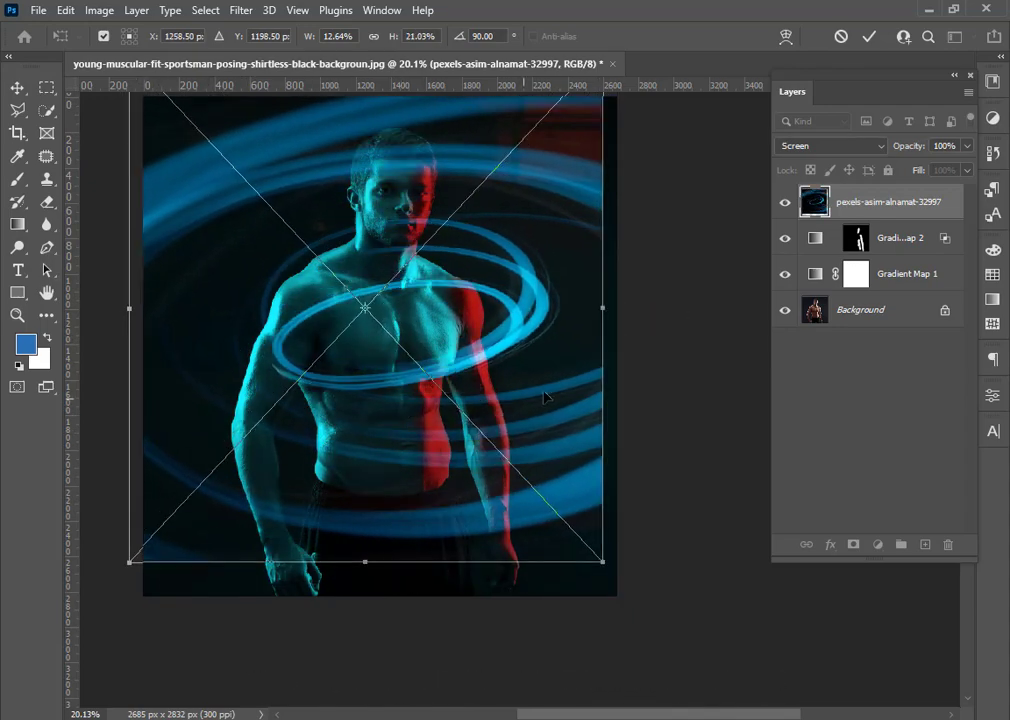
{"action": "left_click_drag", "start_coordinate": [608, 313], "coordinate": [617, 313]}
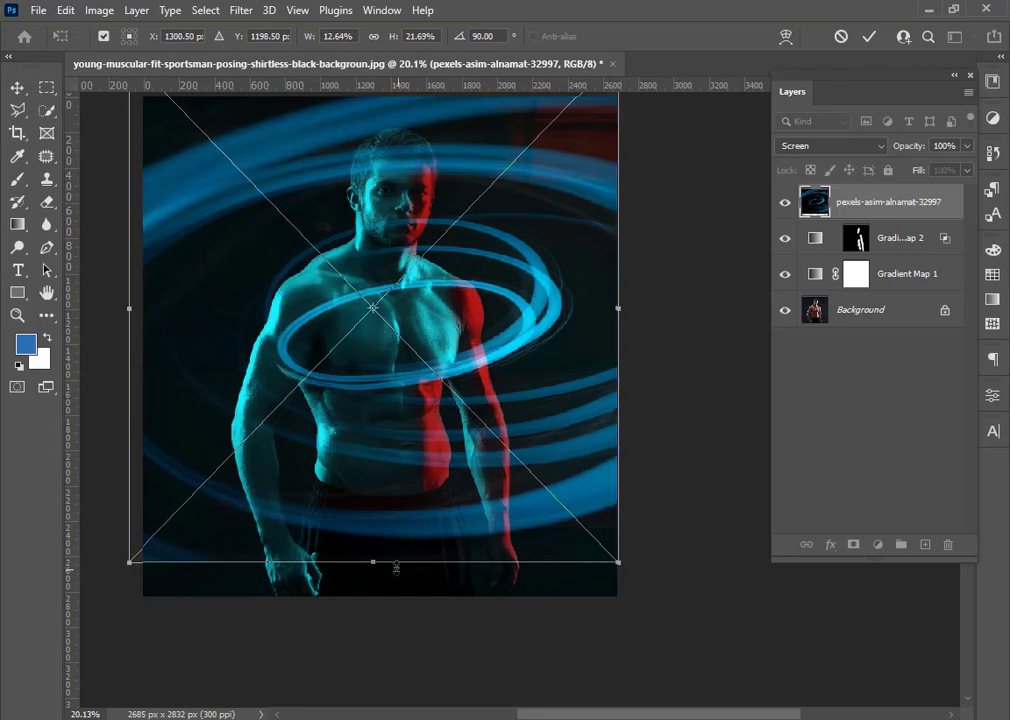
Reposition the light-trail image and stretch it vertically to about 13.59% to cover the canvas height, then commit the transform.
{"action": "left_click_drag", "start_coordinate": [366, 562], "coordinate": [372, 591]}
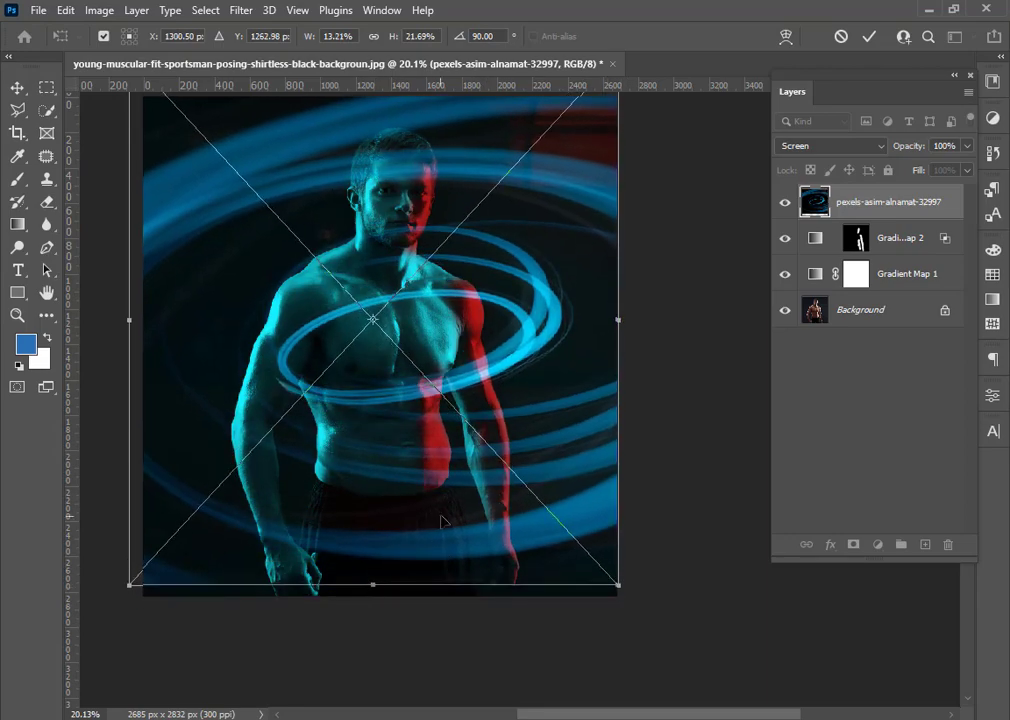
{"action": "left_click_drag", "start_coordinate": [447, 414], "coordinate": [447, 377]}
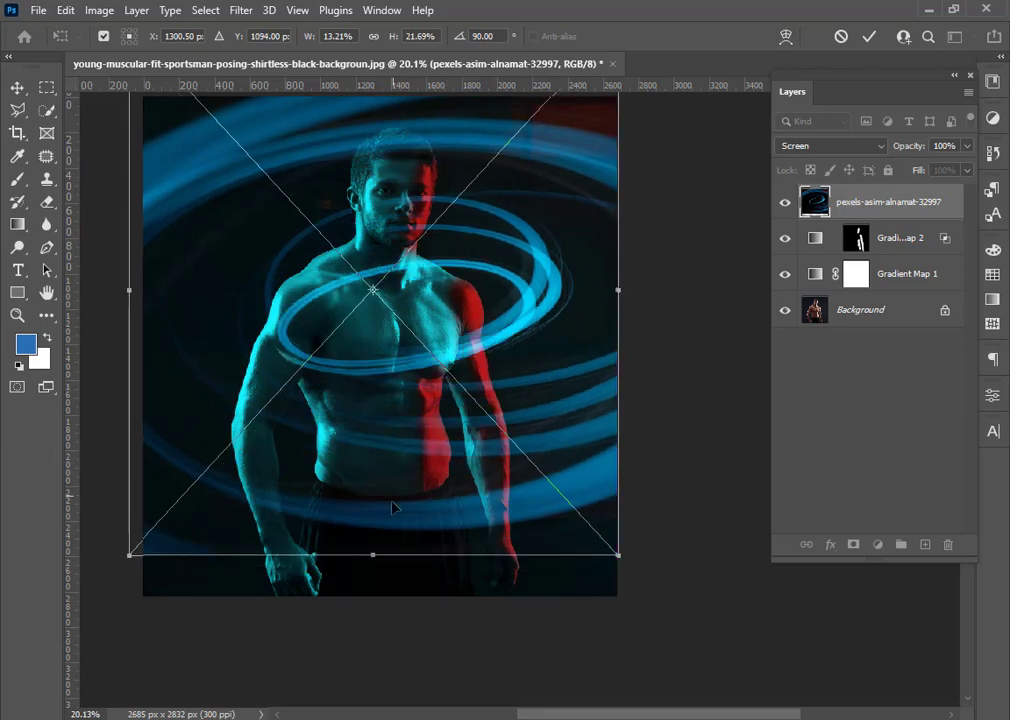
{"action": "left_click_drag", "start_coordinate": [372, 553], "coordinate": [371, 586]}
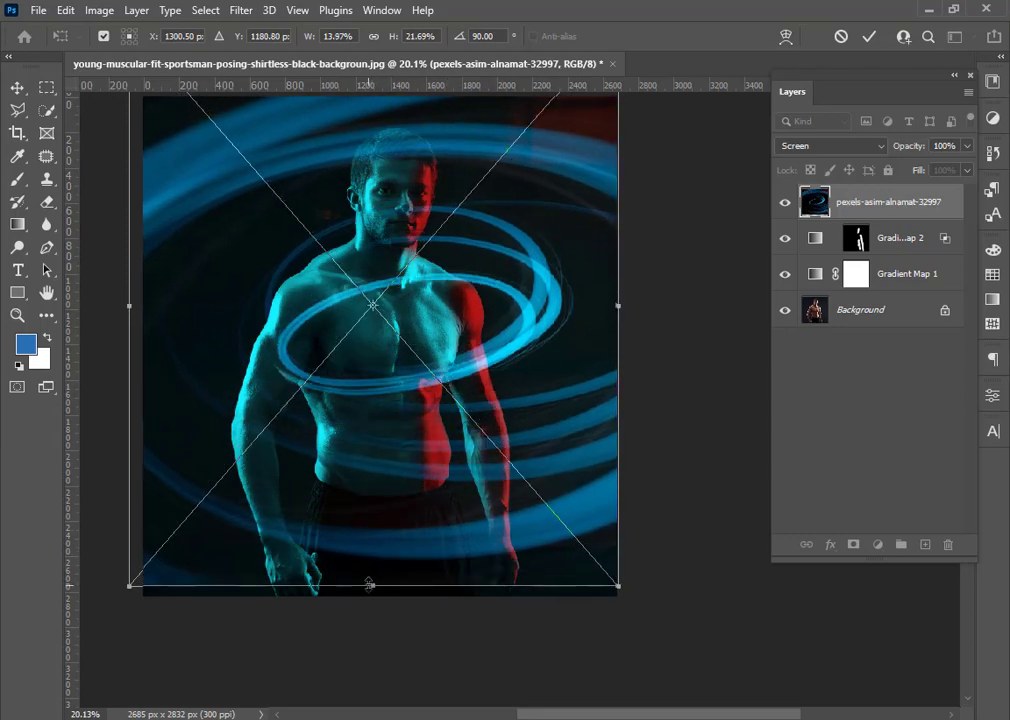
{"action": "key", "text": "ctrl+z"}
{"action": "key", "text": "ctrl+shift+z"}
{"action": "mouse_move", "coordinate": [475, 397]}
{"action": "left_mouse_down"}
{"action": "mouse_move", "coordinate": [490, 403]}
{"action": "mouse_move", "coordinate": [488, 393]}
{"action": "left_mouse_up"}
{"action": "left_click_drag", "start_coordinate": [373, 582], "coordinate": [372, 597]}
{"action": "scroll", "coordinate": [423, 515], "scroll_direction": "up", "scroll_amount": 3}
{"action": "mouse_move", "coordinate": [423, 515]}
{"action": "left_mouse_down"}
{"action": "mouse_move", "coordinate": [424, 530]}
{"action": "mouse_move", "coordinate": [423, 509]}
{"action": "left_mouse_up"}
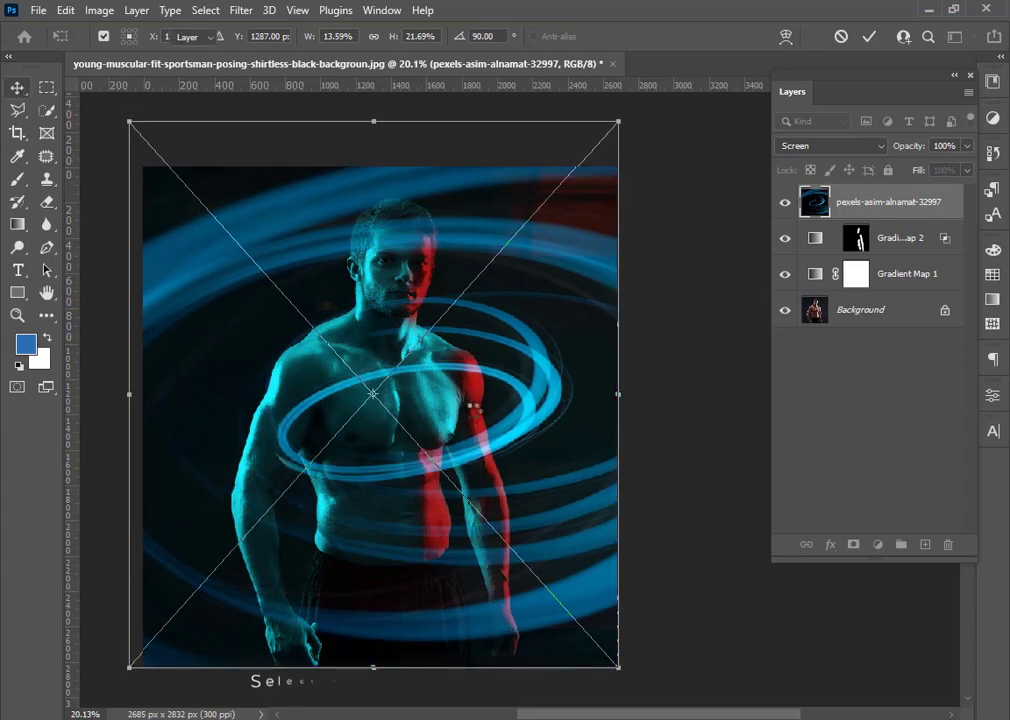
Add a white layer mask to the pexels-asim-alnamat-32997 light-trail layer.
{"action": "scroll", "coordinate": [414, 248], "scroll_direction": "down", "scroll_amount": 2}
{"action": "left_click", "coordinate": [877, 204]}
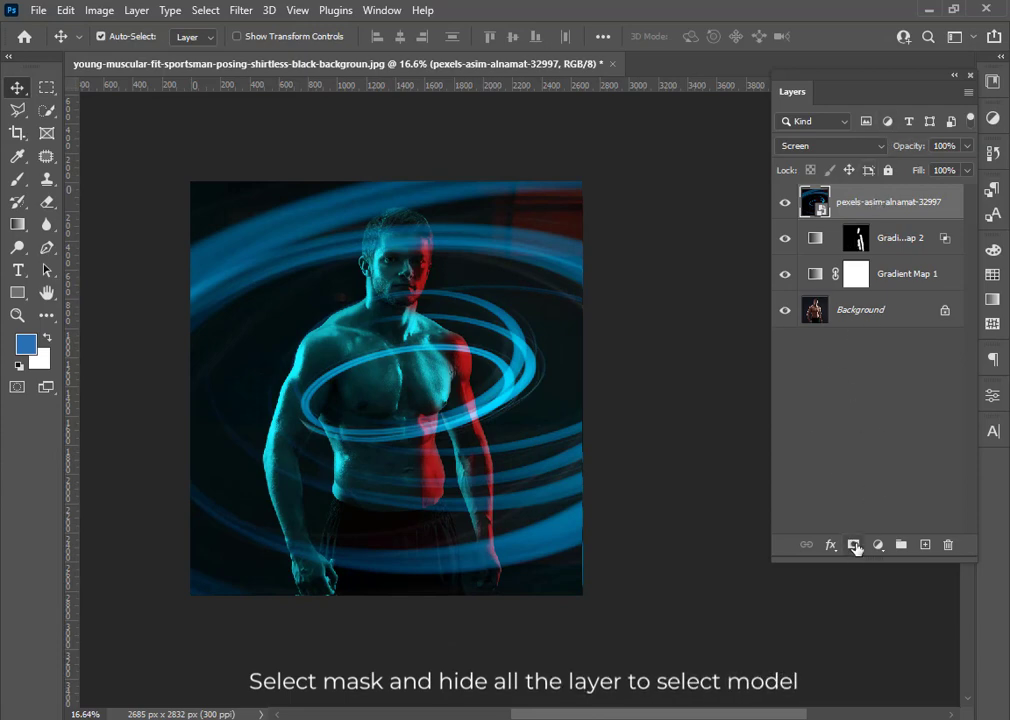
{"action": "left_click", "coordinate": [855, 546]}
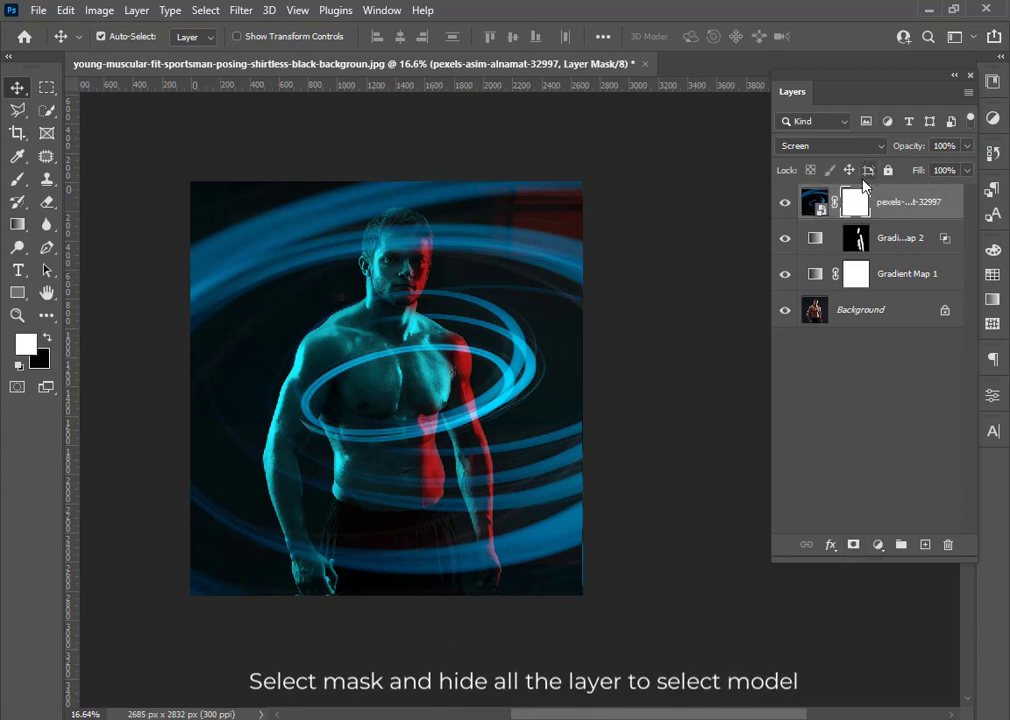
Hide the light-trail and both gradient map layers, and select the man on the Background layer with Select Subject.
{"action": "left_click", "coordinate": [785, 274]}
{"action": "left_click", "coordinate": [785, 238]}
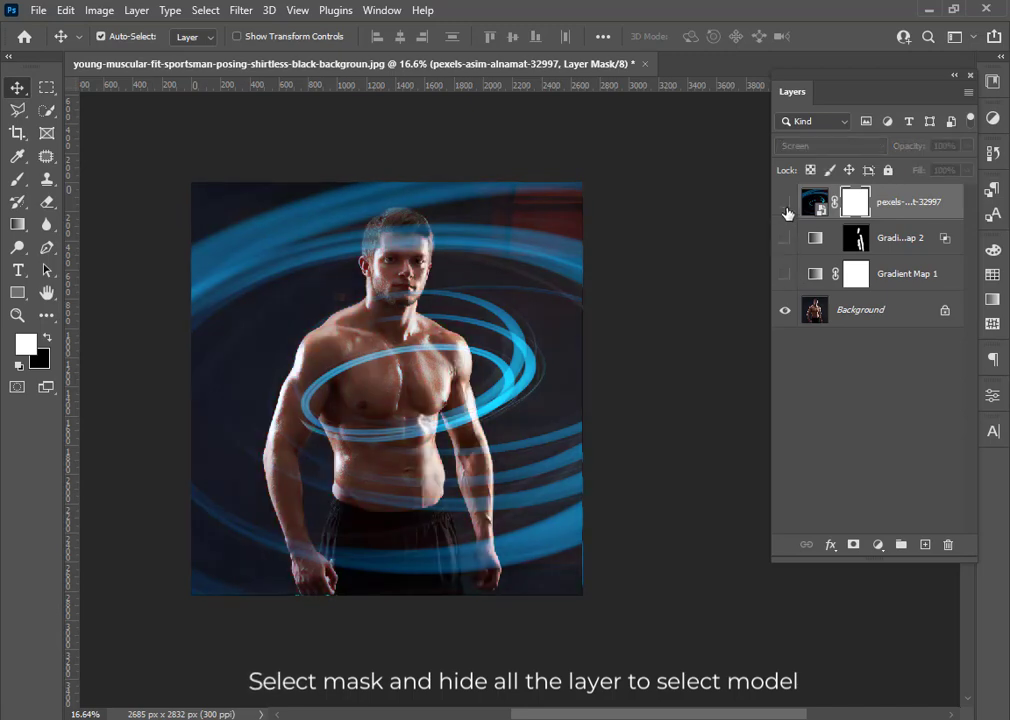
{"action": "left_click", "coordinate": [785, 202]}
{"action": "left_click", "coordinate": [870, 274]}
{"action": "left_click", "coordinate": [815, 312]}
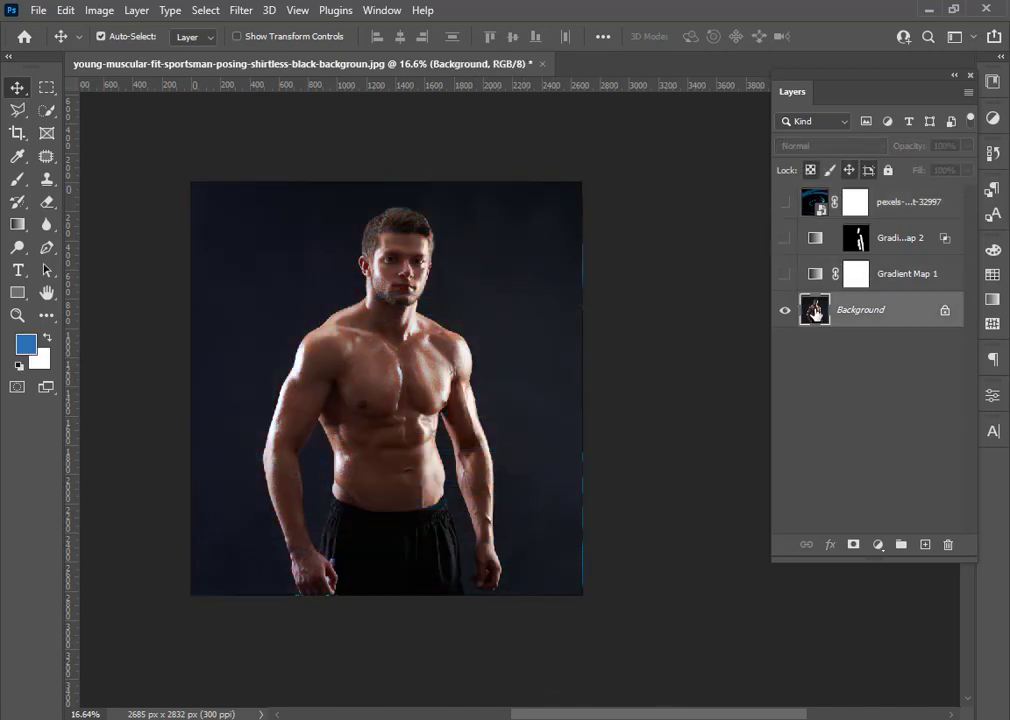
{"action": "left_click", "coordinate": [47, 111]}
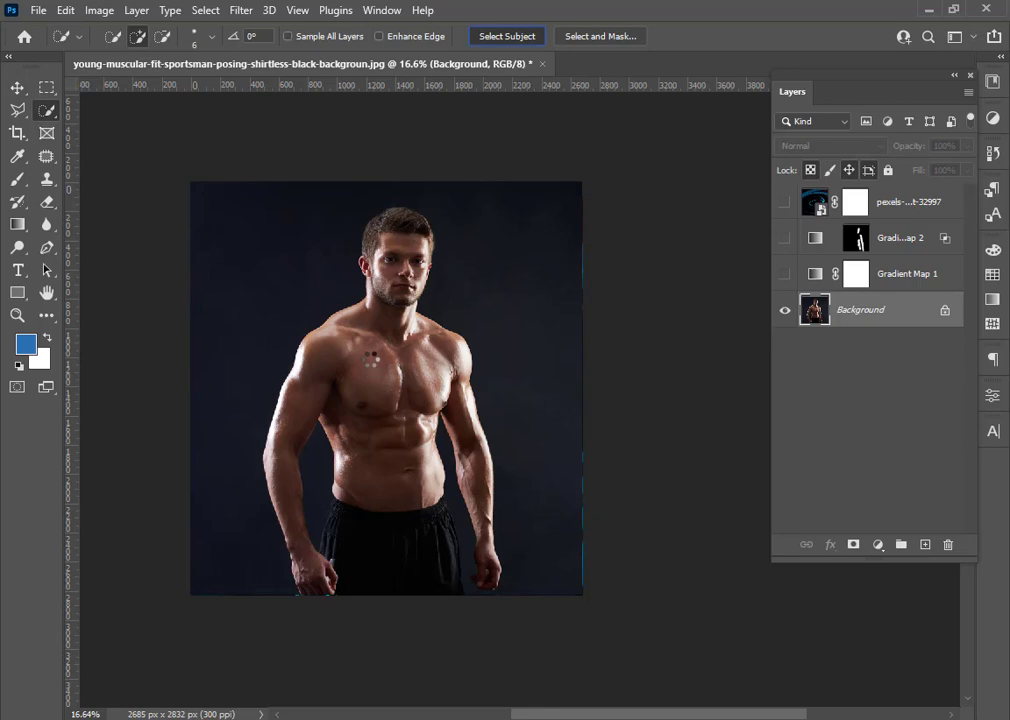
Make both gradient map layers and the light-trail layer visible again, keeping the man selected.
{"action": "left_click", "coordinate": [785, 274]}
{"action": "left_click", "coordinate": [785, 238]}
{"action": "left_click", "coordinate": [785, 202]}
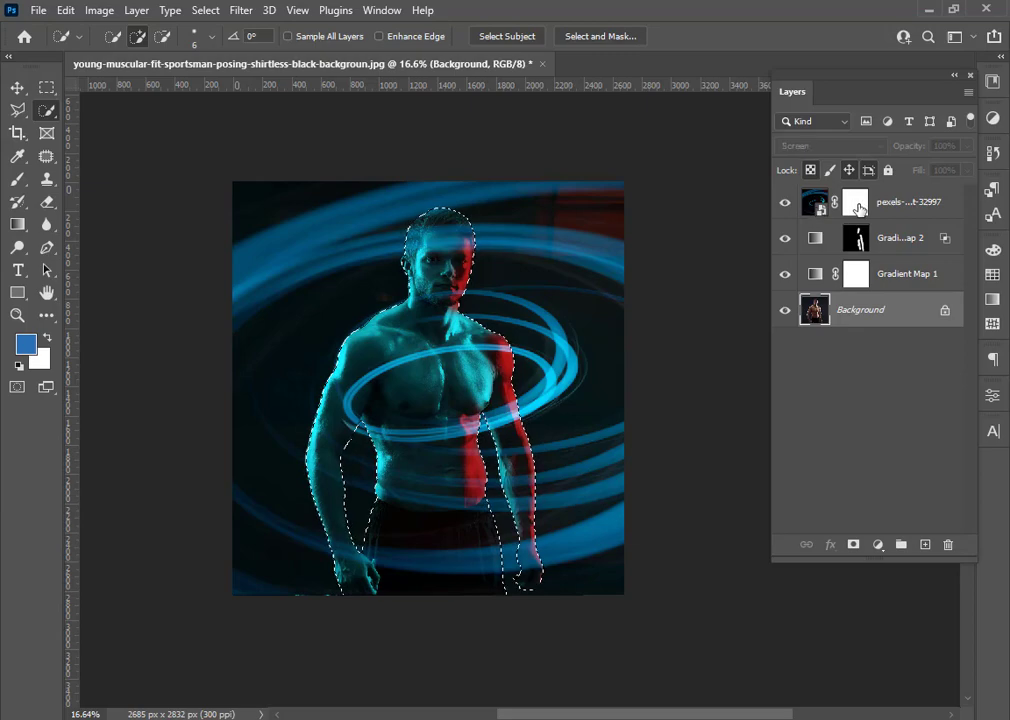
Brush black at 33% opacity and 36% flow on the light-trail layer's mask over the man's hair.
{"action": "left_click", "coordinate": [858, 207]}
{"action": "key", "text": "d"}
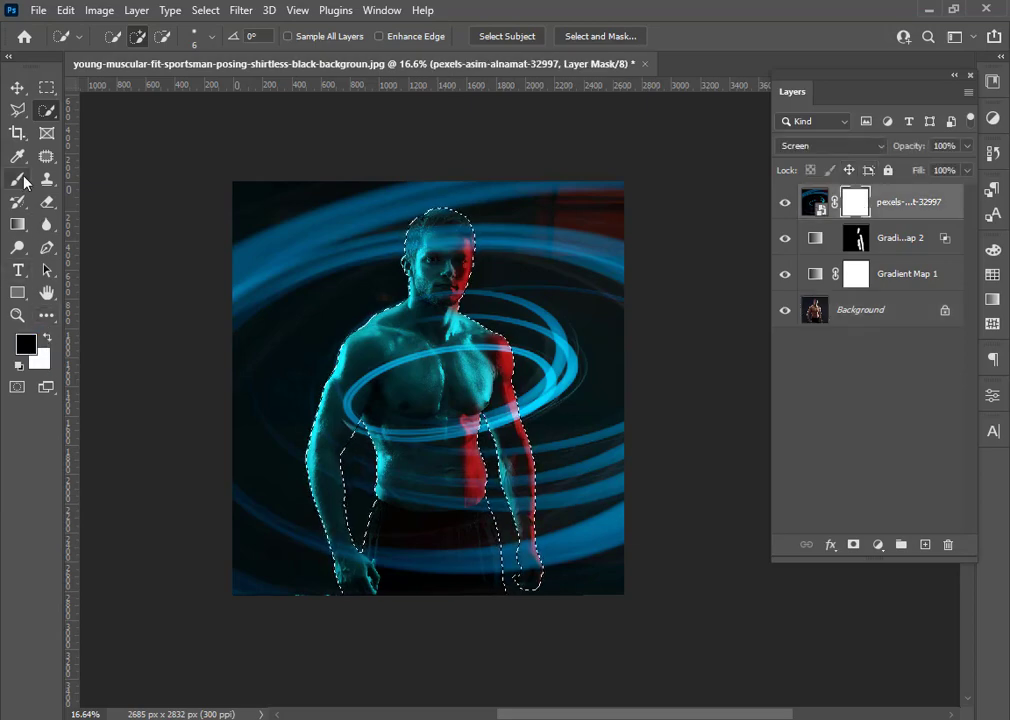
{"action": "left_click", "coordinate": [18, 180]}
{"action": "scroll", "coordinate": [435, 315], "scroll_direction": "up", "scroll_amount": 5}
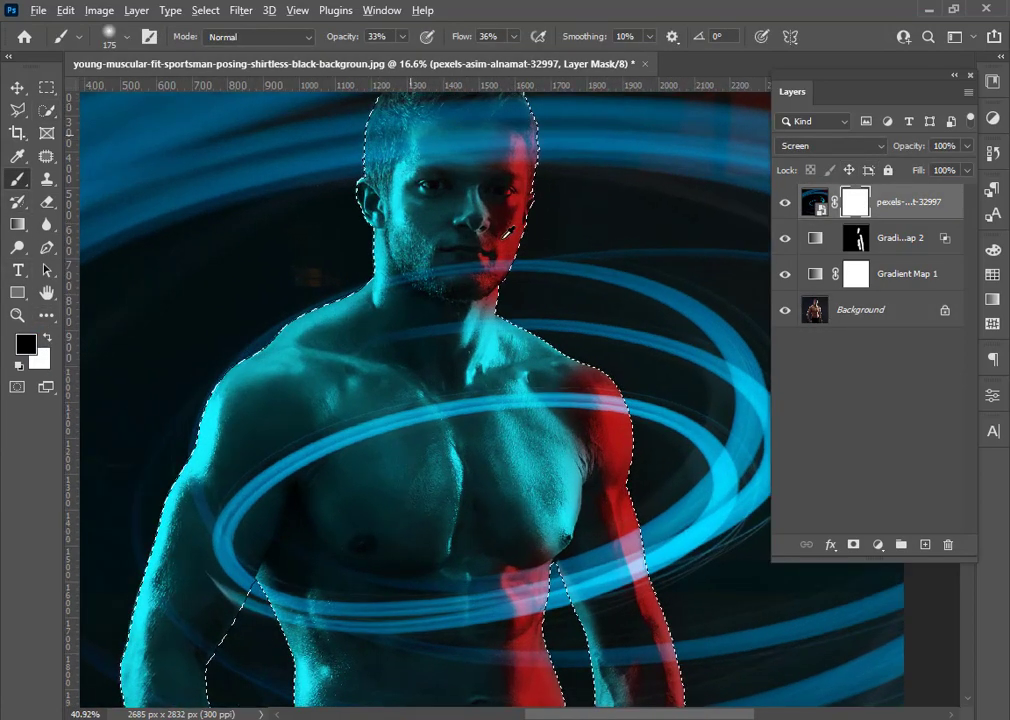
{"action": "scroll", "coordinate": [469, 212], "scroll_direction": "up", "scroll_amount": 3}
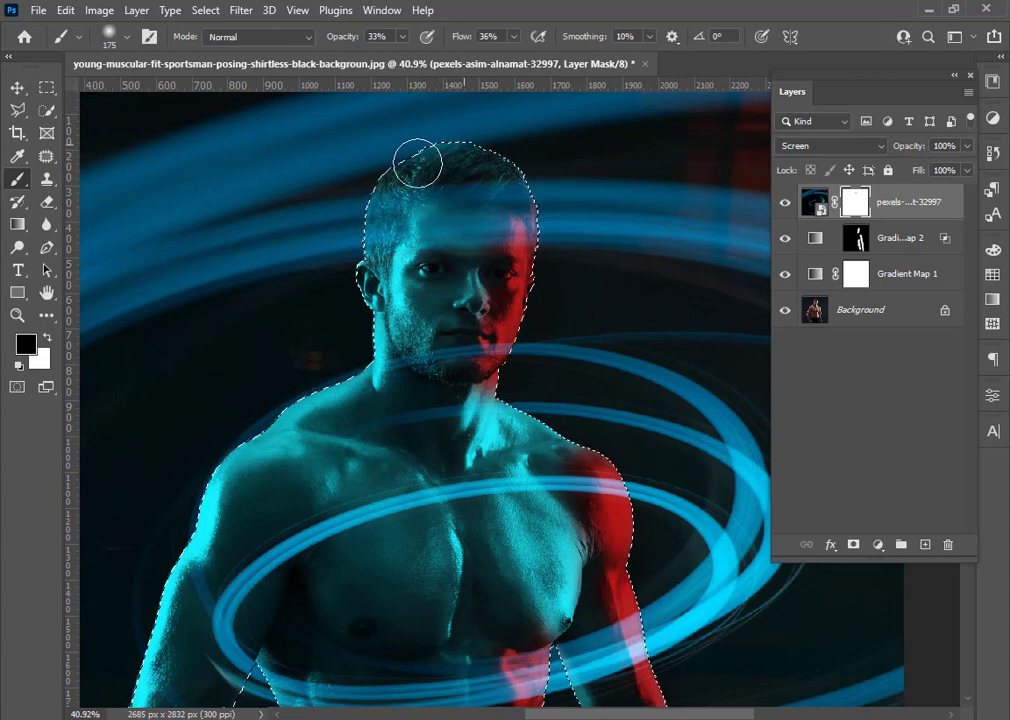
Raise the brush flow and opacity to 100% and paint the light trails off the man's head, neck and left-hand shoulder with black.
{"action": "left_click", "coordinate": [514, 37]}
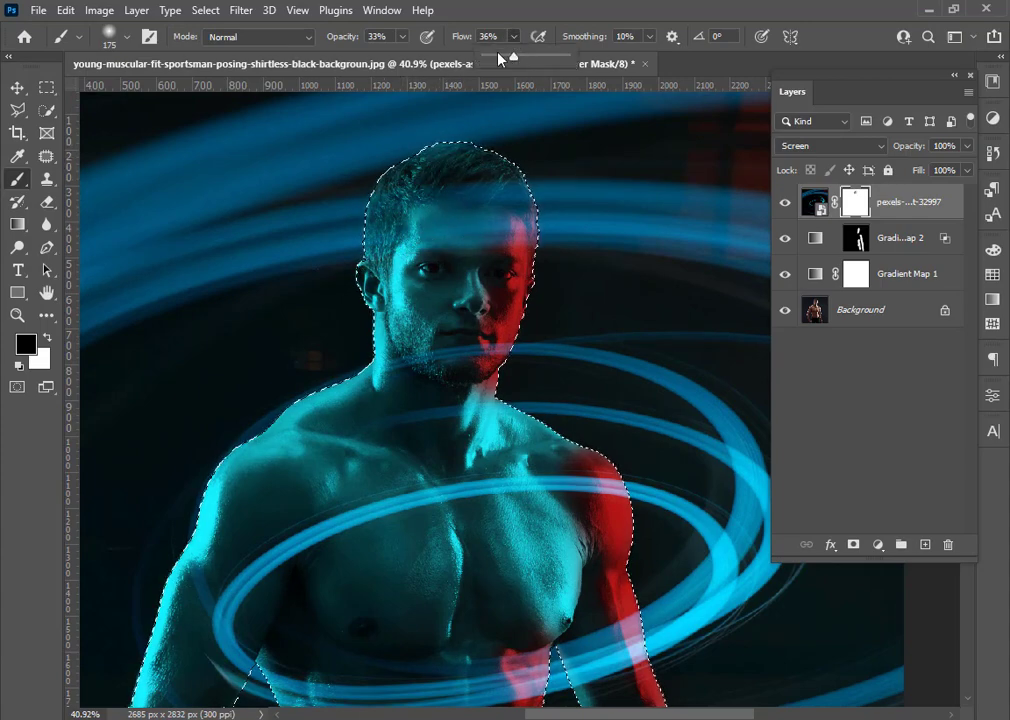
{"action": "left_click_drag", "start_coordinate": [514, 57], "coordinate": [577, 57]}
{"action": "left_click", "coordinate": [403, 39]}
{"action": "left_click_drag", "start_coordinate": [403, 57], "coordinate": [472, 60]}
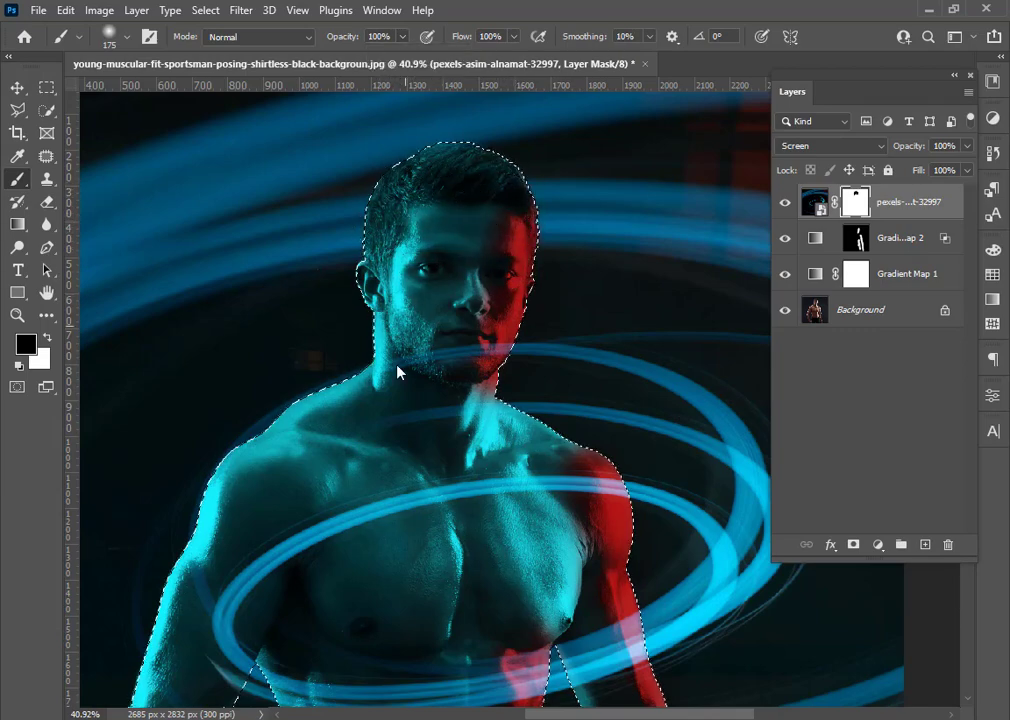
{"action": "mouse_move", "coordinate": [367, 434]}
{"action": "left_mouse_down"}
{"action": "mouse_move", "coordinate": [479, 358]}
{"action": "mouse_move", "coordinate": [309, 402]}
{"action": "mouse_move", "coordinate": [389, 374]}
{"action": "mouse_move", "coordinate": [282, 424]}
{"action": "mouse_move", "coordinate": [207, 480]}
{"action": "left_mouse_up"}
{"action": "scroll", "coordinate": [325, 410], "scroll_direction": "down", "scroll_amount": 1}
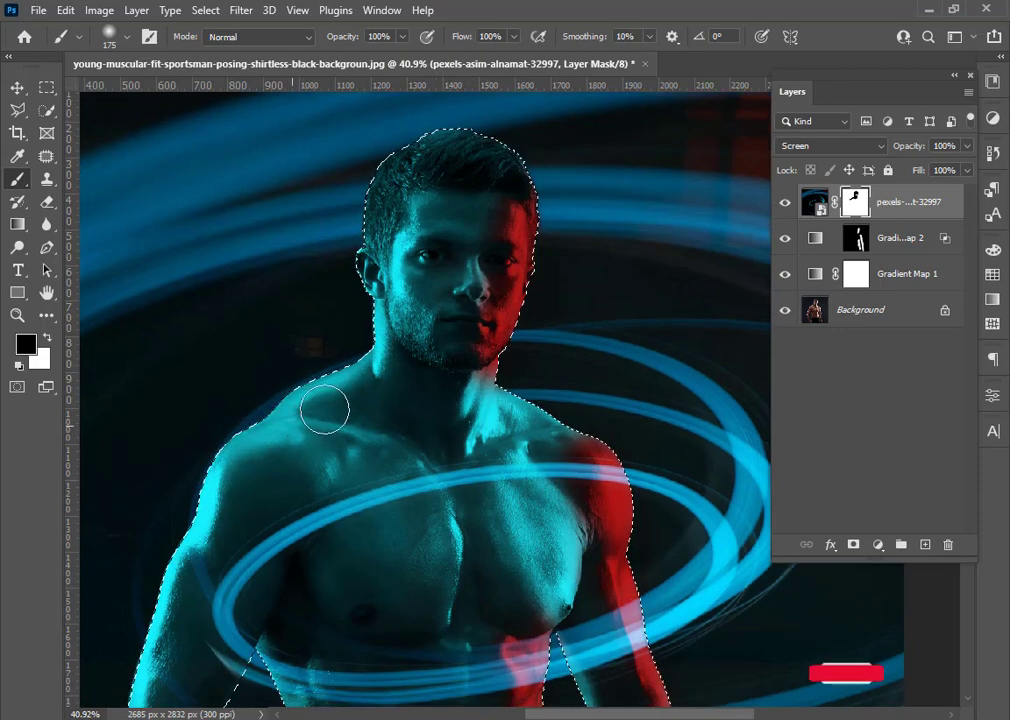
{"action": "scroll", "coordinate": [325, 410], "scroll_direction": "down", "scroll_amount": 5}
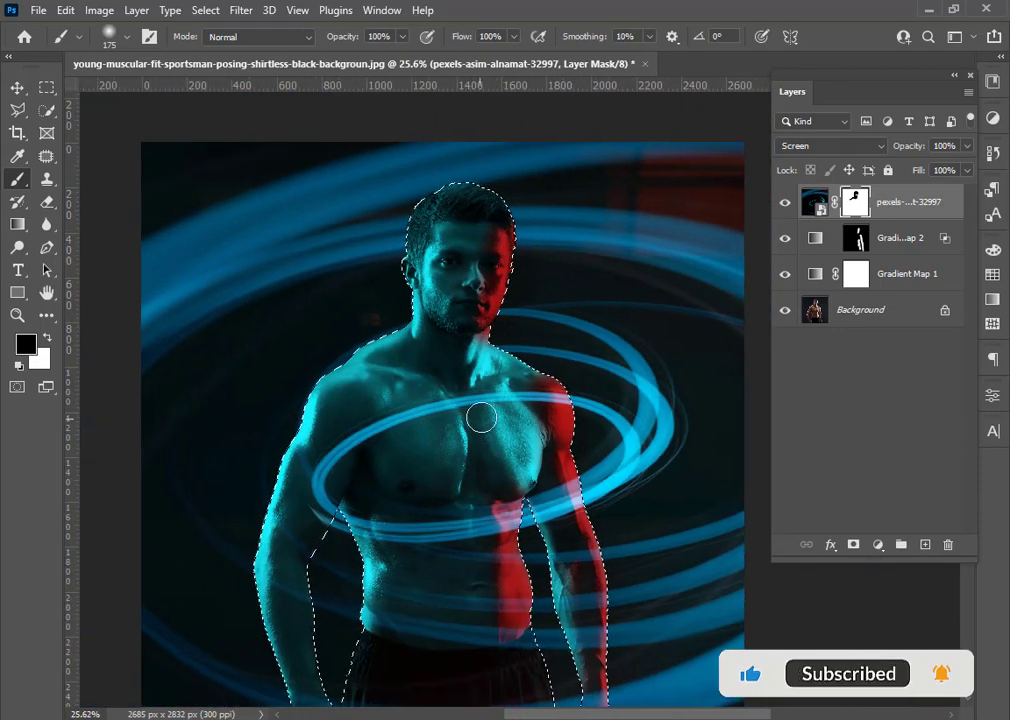
{"action": "scroll", "coordinate": [577, 428], "scroll_direction": "right", "scroll_amount": 2}
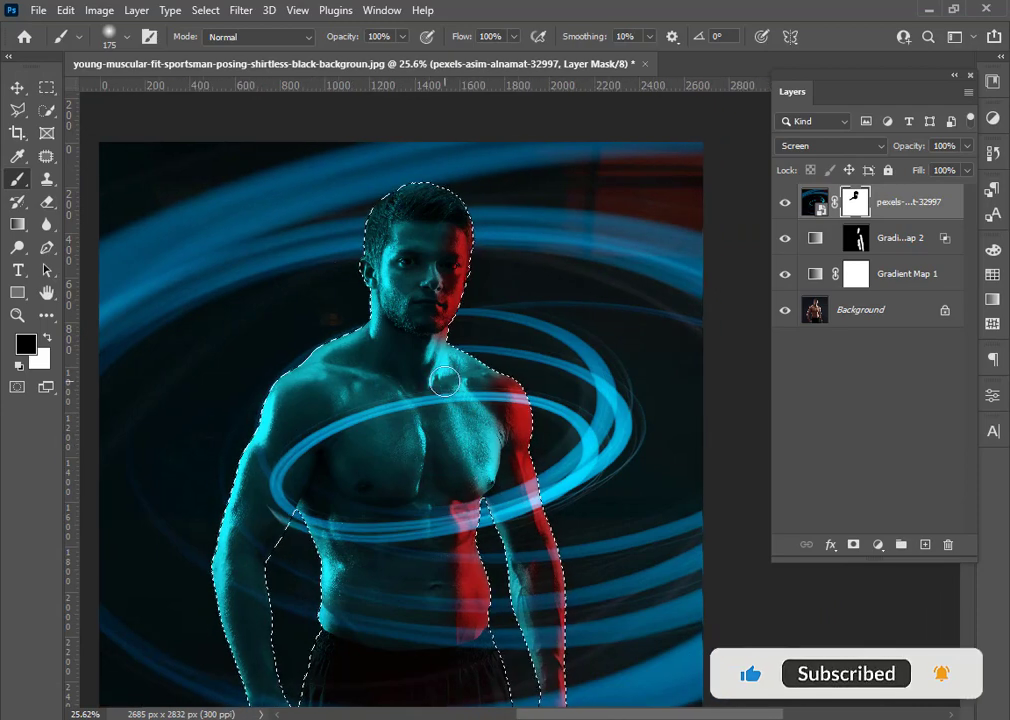
Switch to the Move tool and deselect the selection around the man.
{"action": "scroll", "coordinate": [445, 378], "scroll_direction": "up", "scroll_amount": 2}
{"action": "scroll", "coordinate": [417, 354], "scroll_direction": "down", "scroll_amount": 3}
{"action": "scroll", "coordinate": [425, 512], "scroll_direction": "left", "scroll_amount": 1}
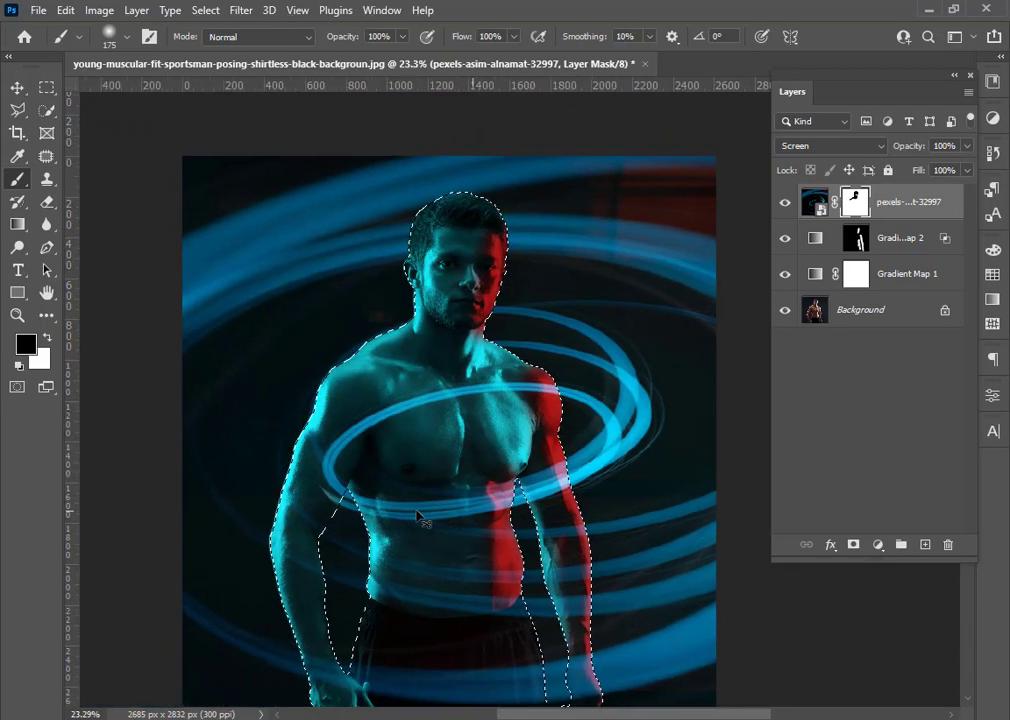
{"action": "scroll", "coordinate": [413, 460], "scroll_direction": "down", "scroll_amount": 1}
{"action": "scroll", "coordinate": [413, 460], "scroll_direction": "left", "scroll_amount": 1}
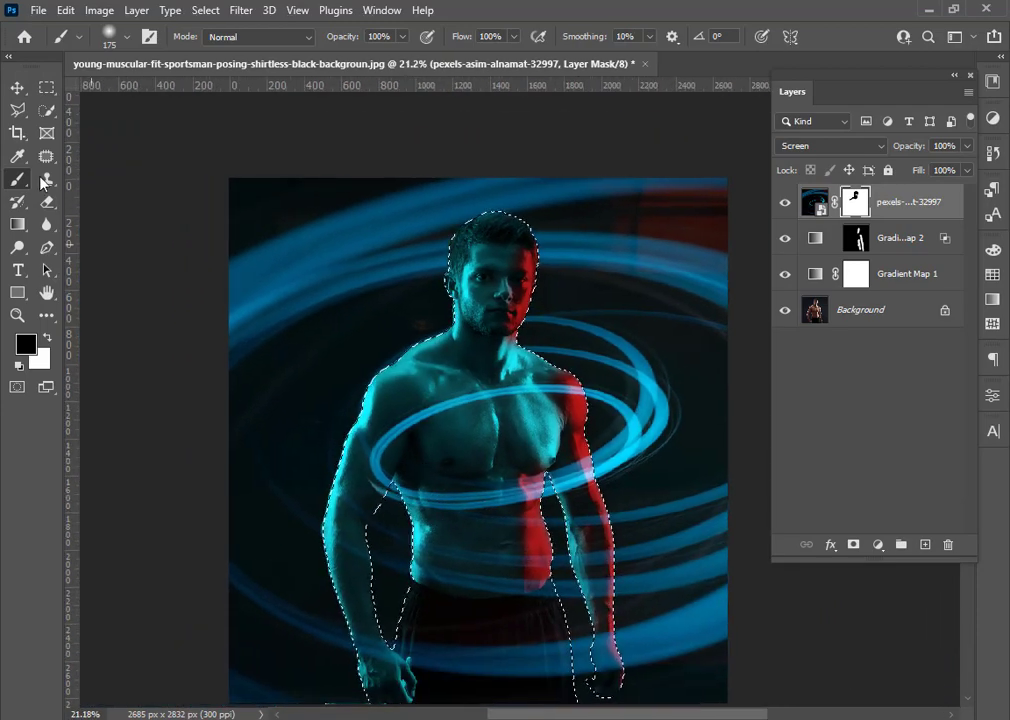
{"action": "left_click", "coordinate": [17, 88]}
{"action": "scroll", "coordinate": [401, 329], "scroll_direction": "down", "scroll_amount": 3}
{"action": "scroll", "coordinate": [401, 329], "scroll_direction": "right", "scroll_amount": 2}
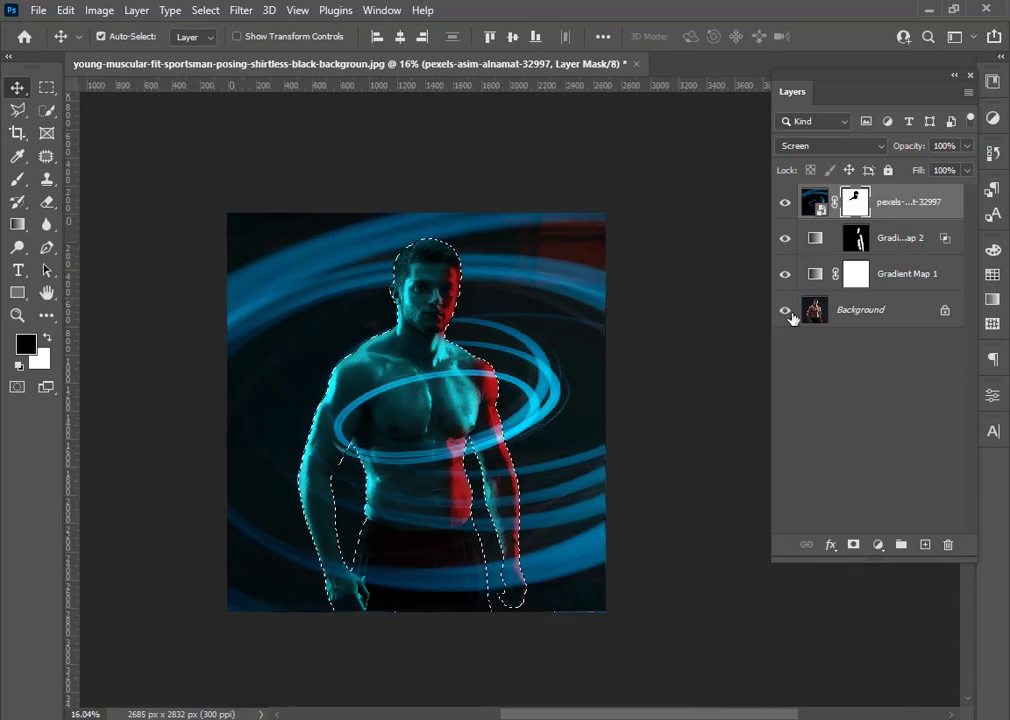
{"action": "key", "text": "ctrl+d"}
{"action": "scroll", "coordinate": [430, 456], "scroll_direction": "left", "scroll_amount": 3}
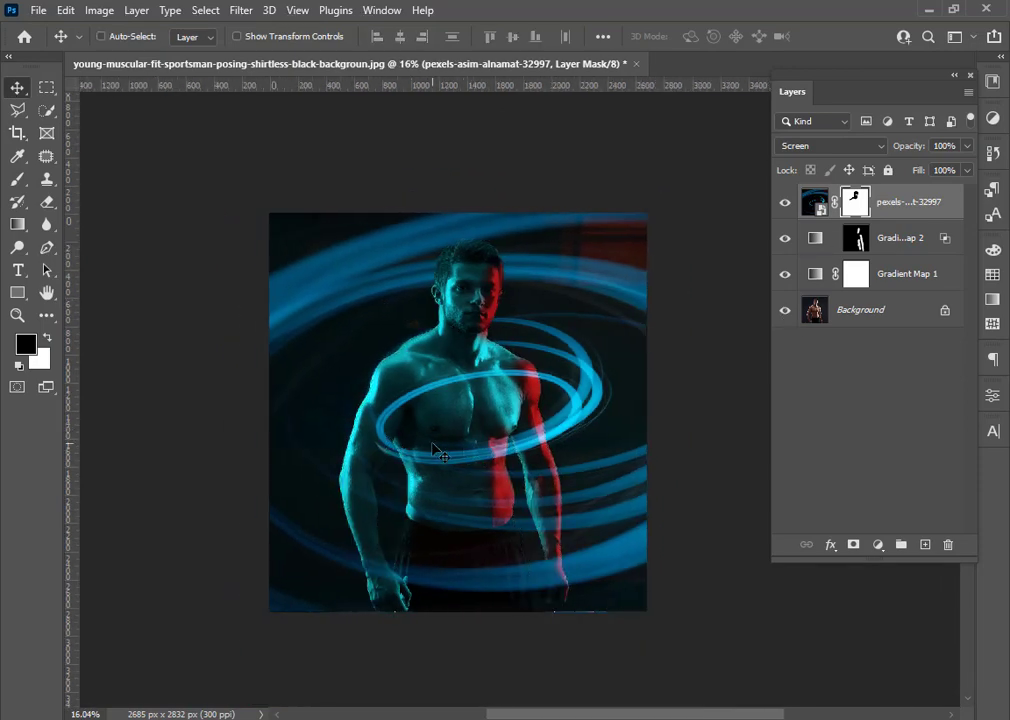
Rename the Gradient Map 1 layer as "cyan colour" and the Gradient Map 2 layer as "red colour".
{"action": "scroll", "coordinate": [439, 422], "scroll_direction": "right", "scroll_amount": 2}
{"action": "scroll", "coordinate": [443, 394], "scroll_direction": "up", "scroll_amount": 3}
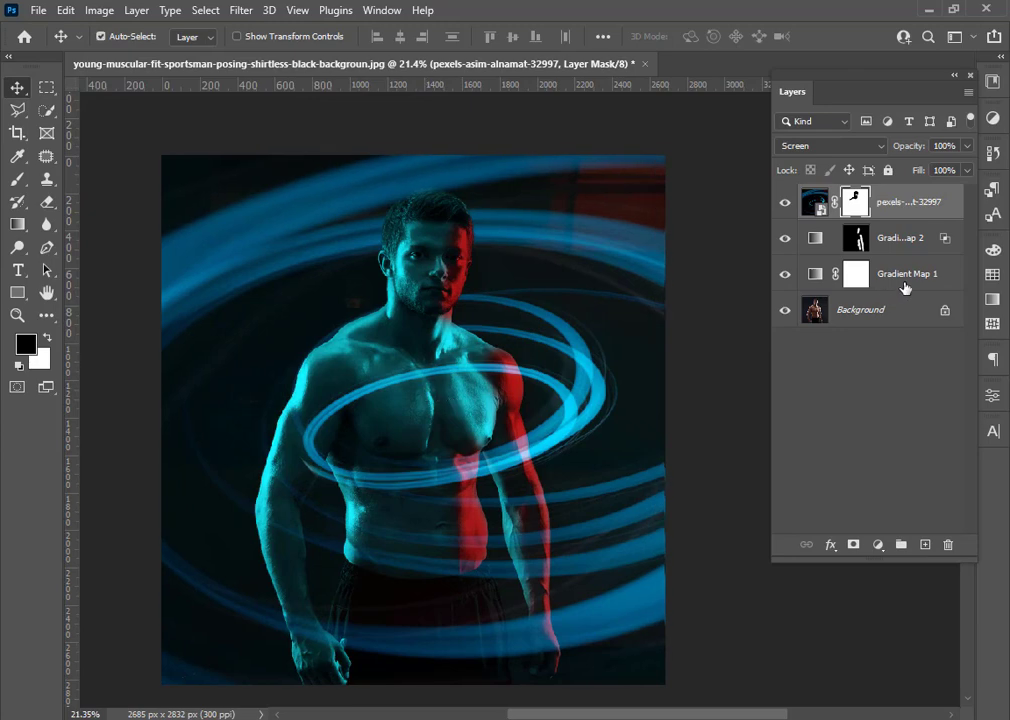
{"action": "double_click", "coordinate": [905, 274]}
{"action": "type", "text": "cv"}
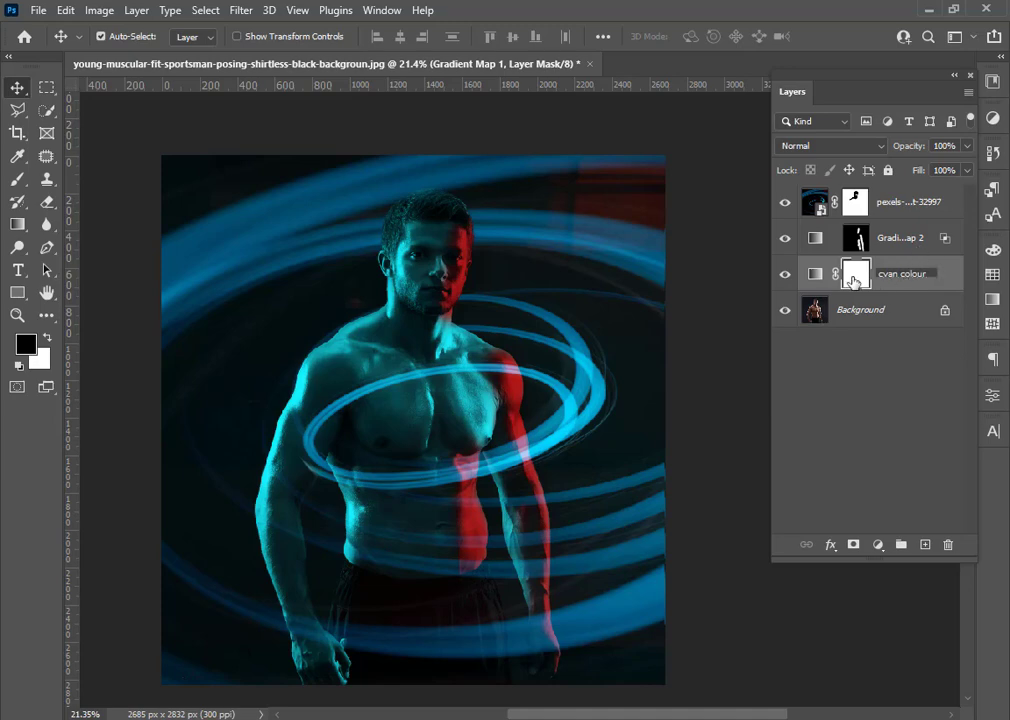
{"action": "key", "text": "Return"}
{"action": "double_click", "coordinate": [906, 239]}
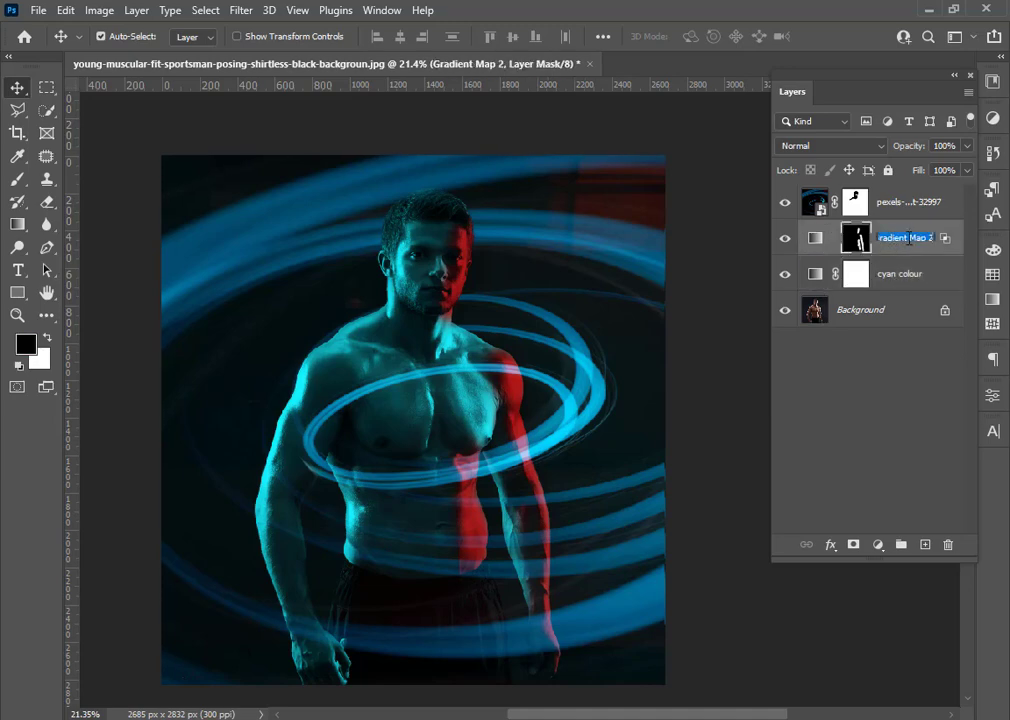
{"action": "type", "text": "red colour"}
{"action": "key", "text": "Return"}
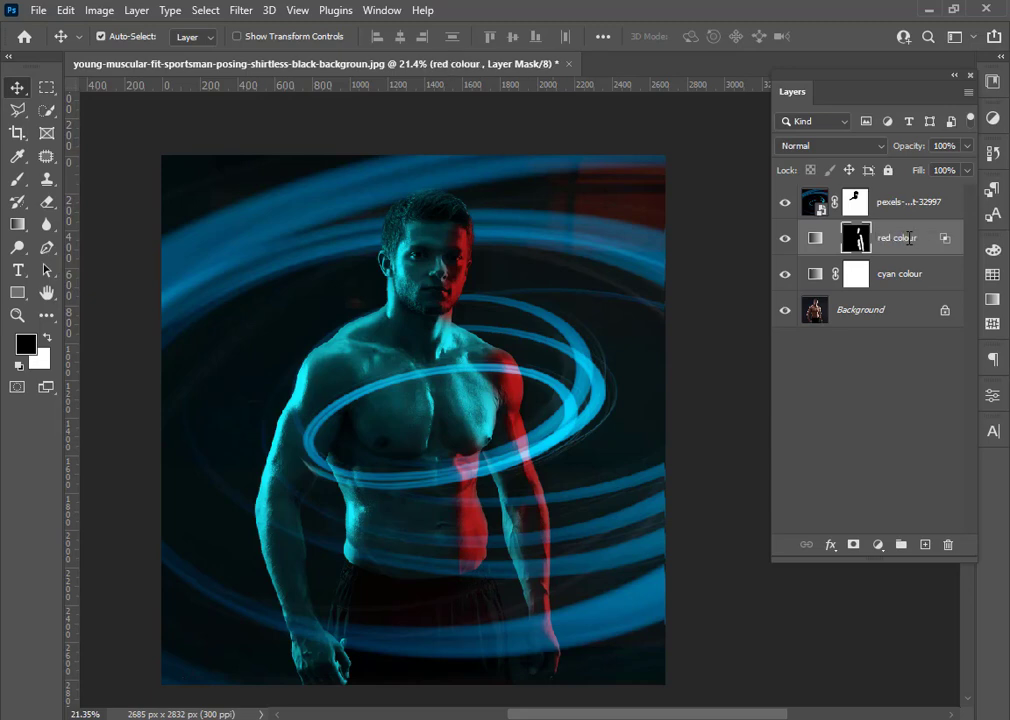
Duplicate the cyan colour layer, move the copy above the light-trail layer and clip it to that layer.
{"action": "left_click", "coordinate": [915, 278]}
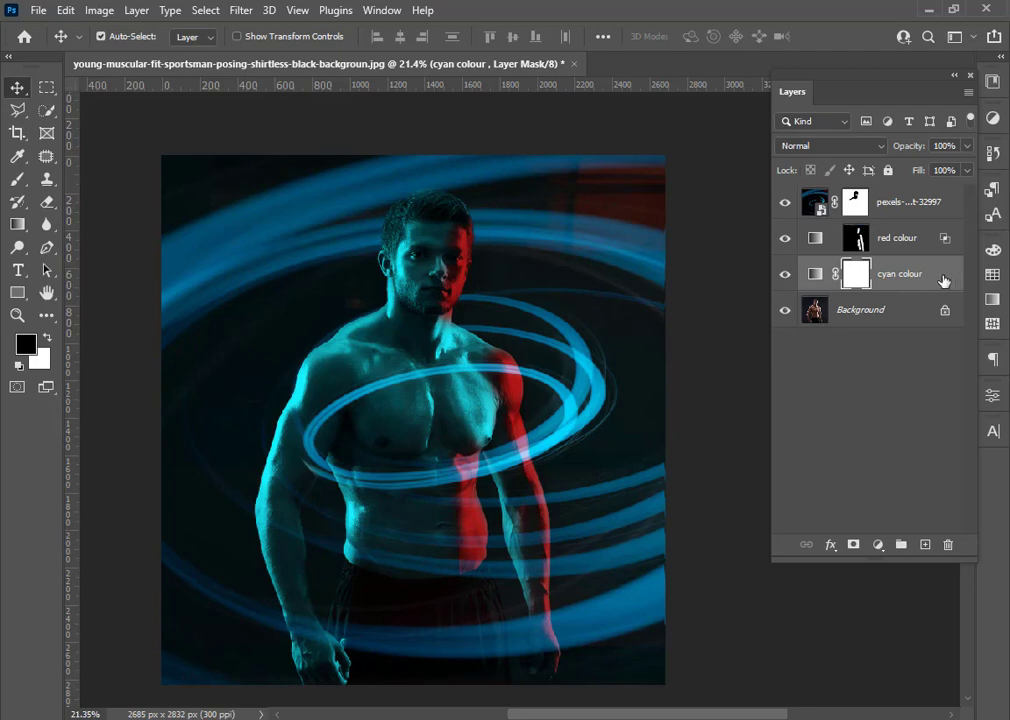
{"action": "key", "text": "ctrl+j"}
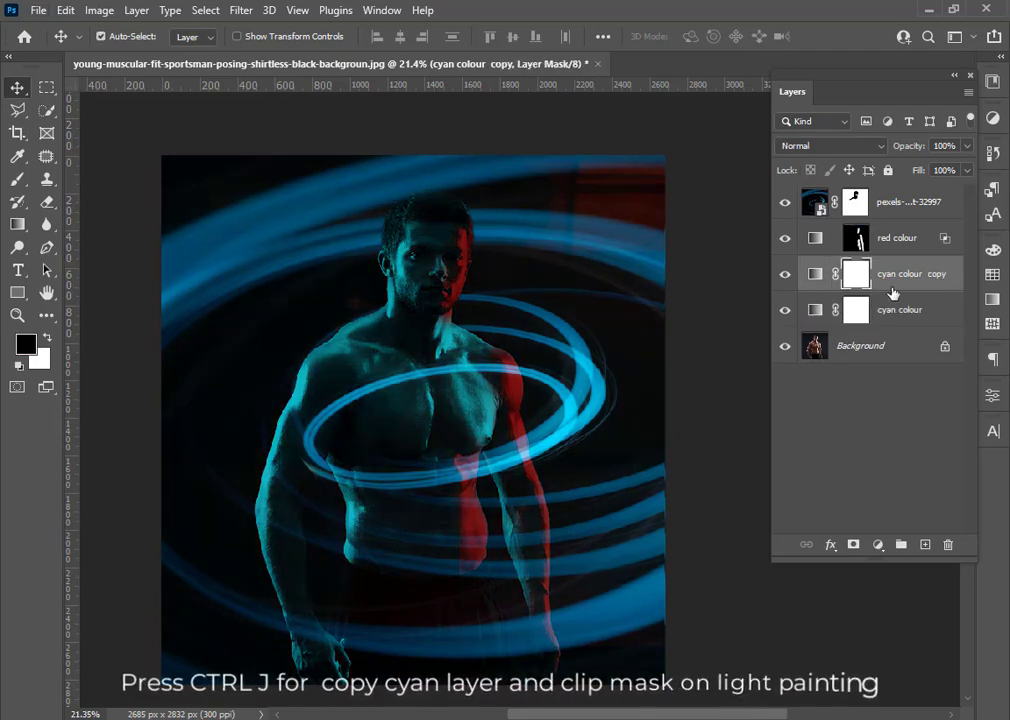
{"action": "left_click_drag", "start_coordinate": [893, 291], "coordinate": [860, 196]}
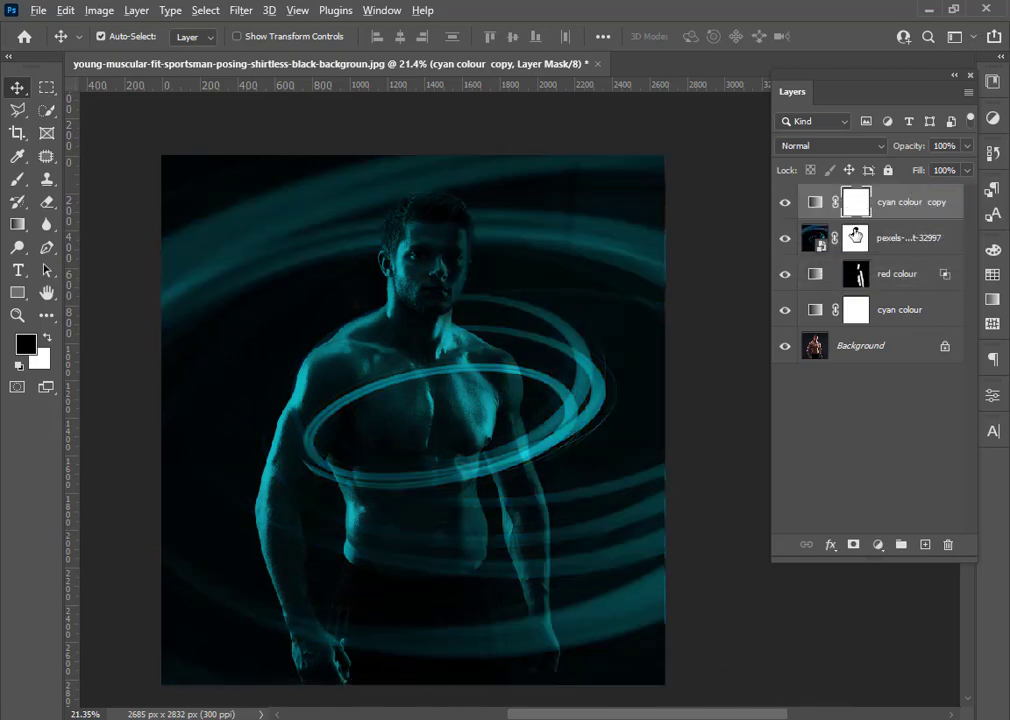
{"action": "left_click", "coordinate": [856, 216], "text": "alt"}
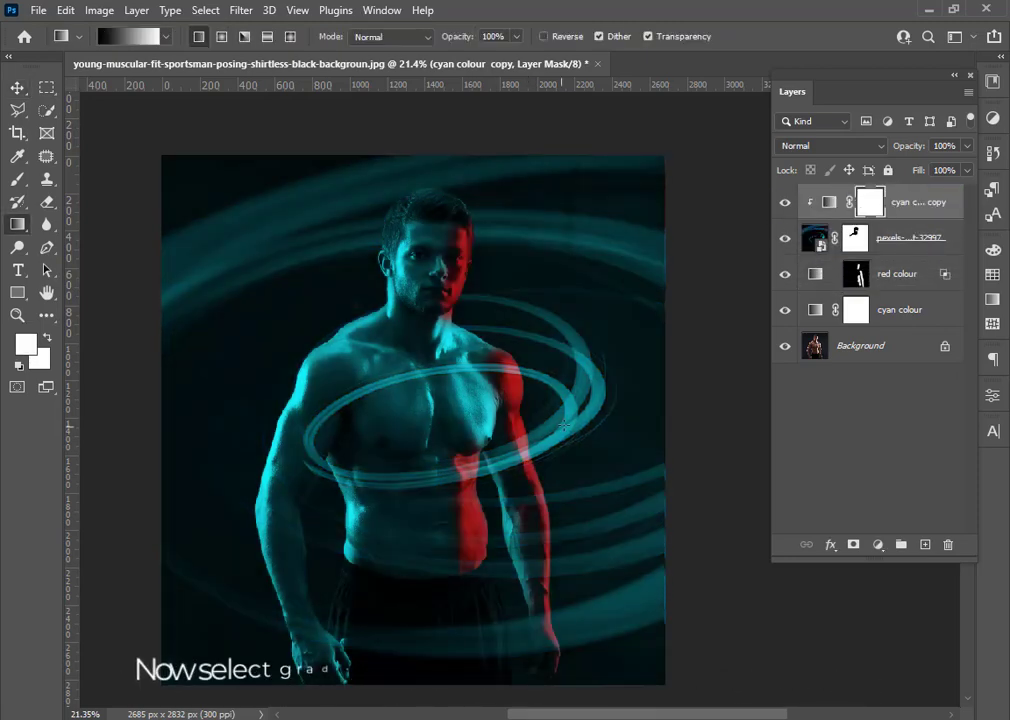
{"action": "left_click_drag", "start_coordinate": [577, 418], "coordinate": [210, 422]}
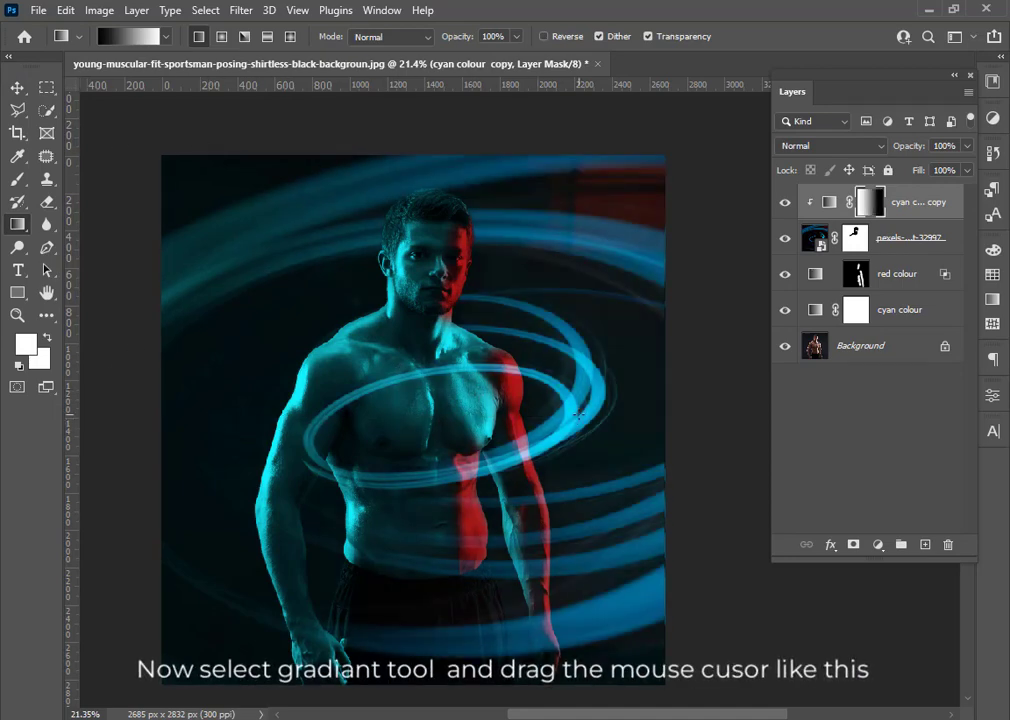
{"action": "scroll", "coordinate": [444, 470], "scroll_direction": "down", "scroll_amount": 3}
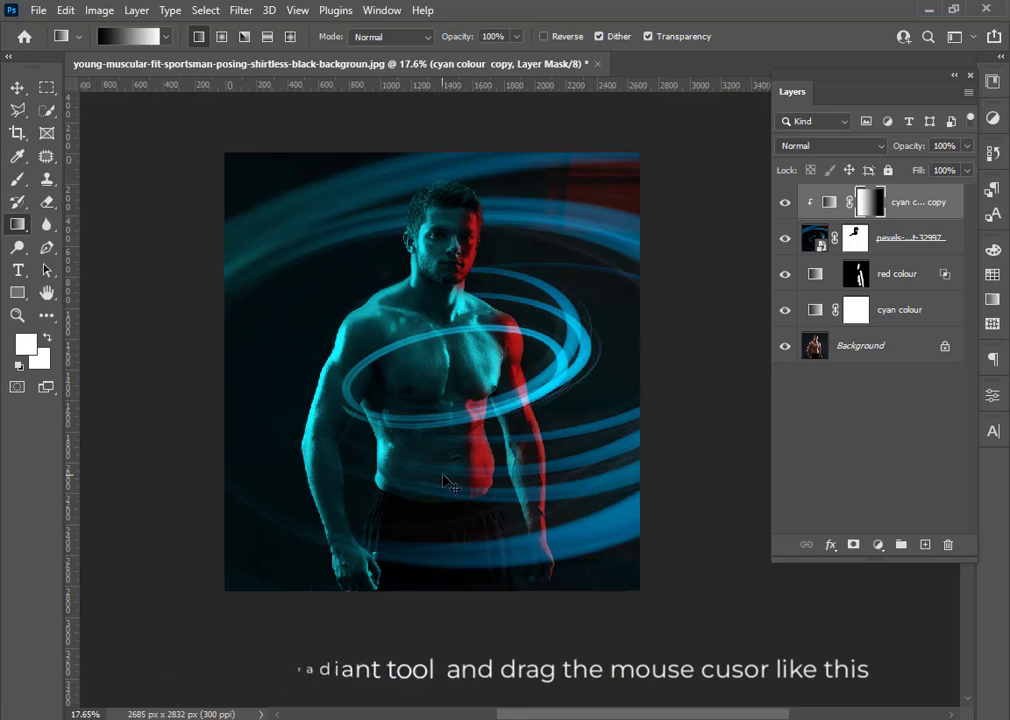
{"action": "key", "text": "ctrl+z"}
Draw a horizontal black-to-white gradient on the cyan copy's mask, from the light rings' right-hand edge to the man's left-hand arm.
{"action": "left_click_drag", "start_coordinate": [606, 358], "coordinate": [429, 358]}
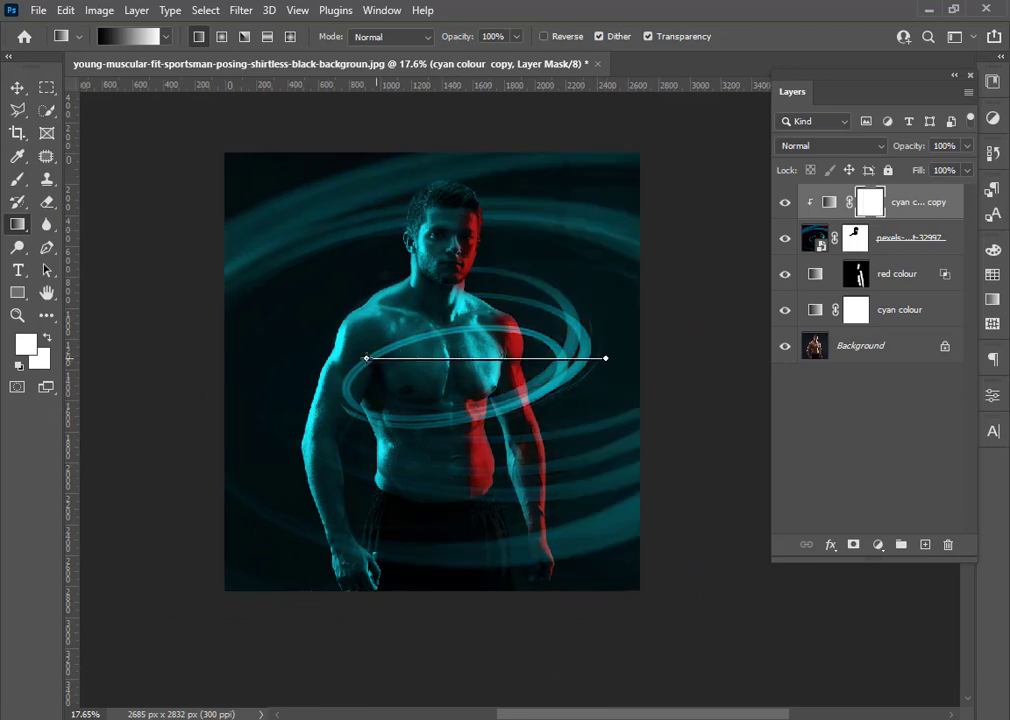
{"action": "left_click_drag", "start_coordinate": [332, 358], "coordinate": [332, 358]}
{"action": "scroll", "coordinate": [377, 252], "scroll_direction": "down", "scroll_amount": 2}
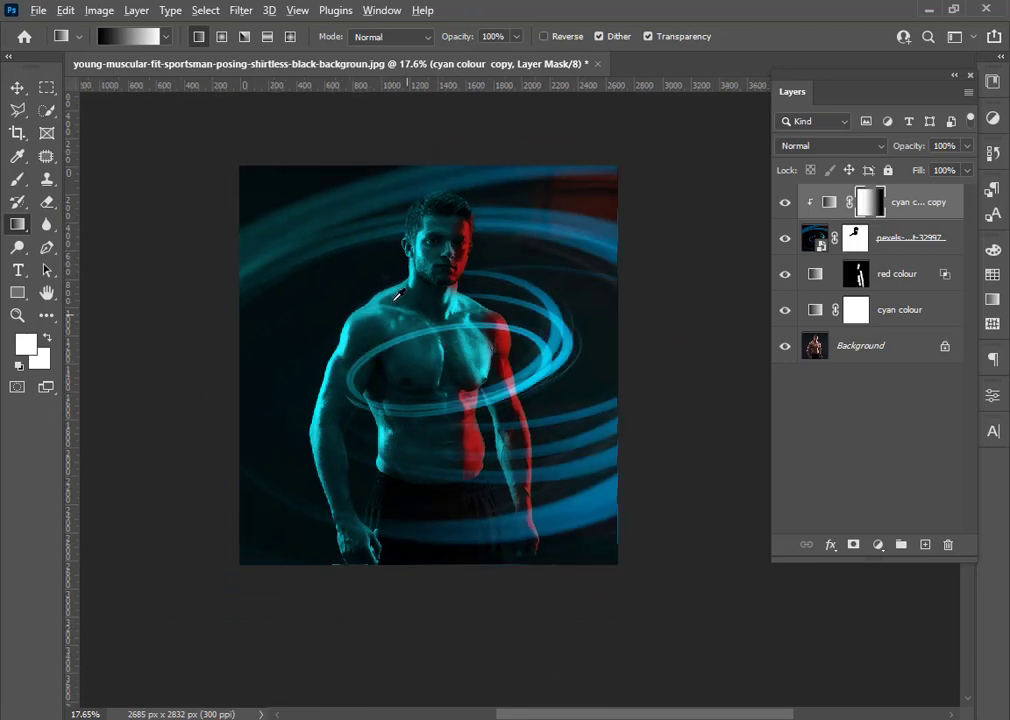
{"action": "left_click", "coordinate": [18, 88]}
{"action": "scroll", "coordinate": [514, 408], "scroll_direction": "down", "scroll_amount": 2}
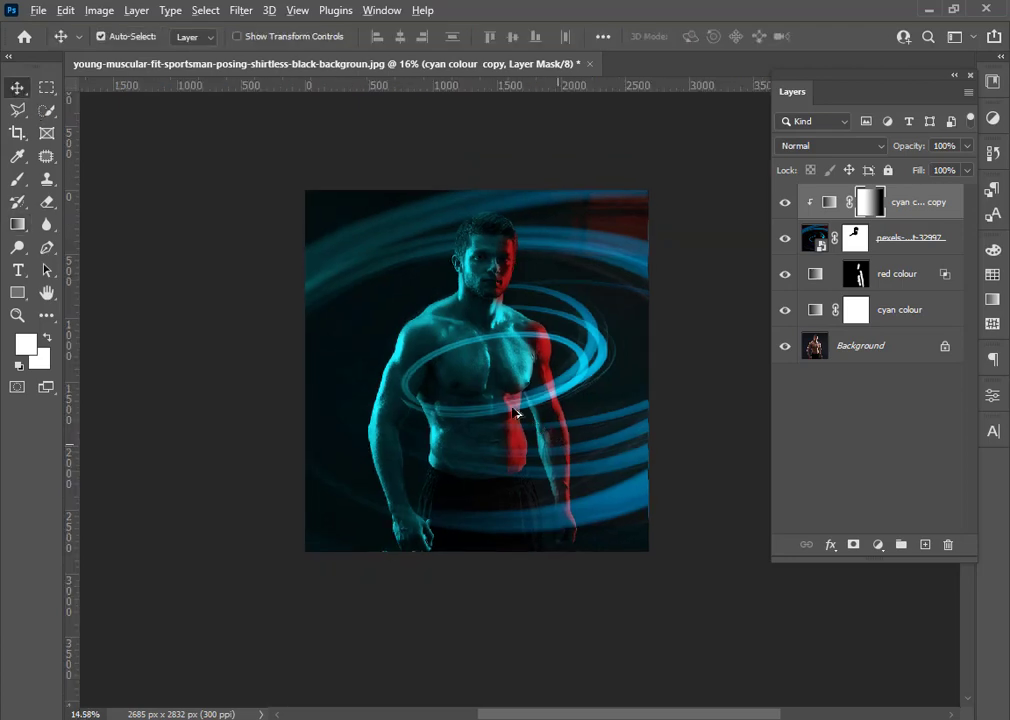
{"action": "scroll", "coordinate": [470, 405], "scroll_direction": "right", "scroll_amount": 1}
{"action": "scroll", "coordinate": [418, 390], "scroll_direction": "up", "scroll_amount": 2}
{"action": "scroll", "coordinate": [420, 391], "scroll_direction": "up", "scroll_amount": 3}
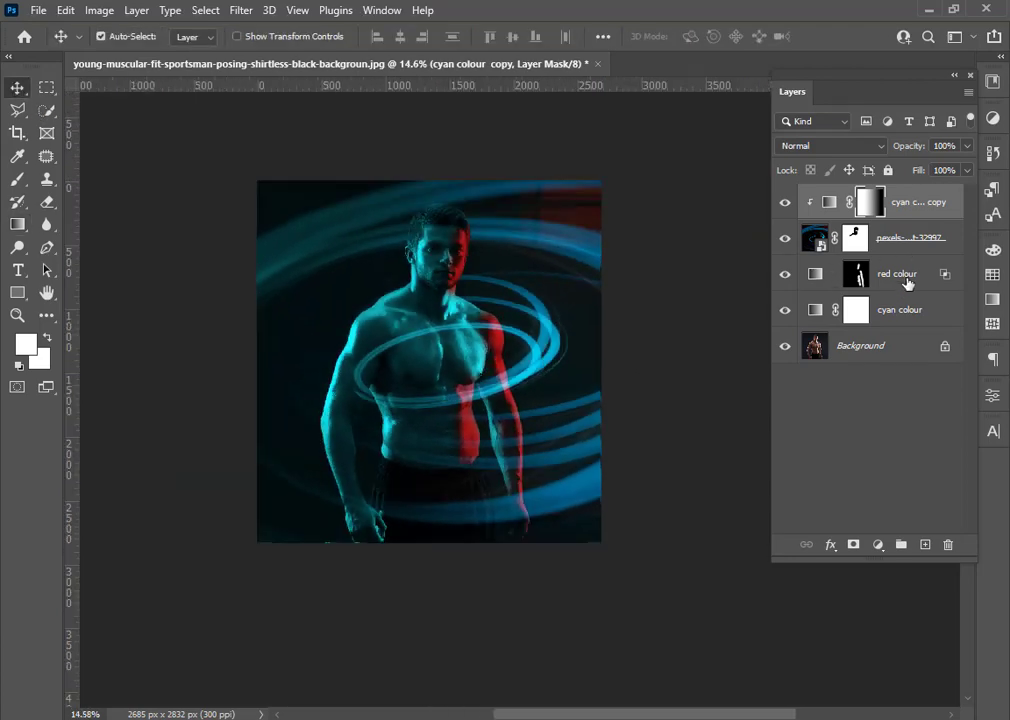
Duplicate the red colour layer, move the copy above the cyan copy and clip it to the light-trail layer.
{"action": "left_click", "coordinate": [906, 283]}
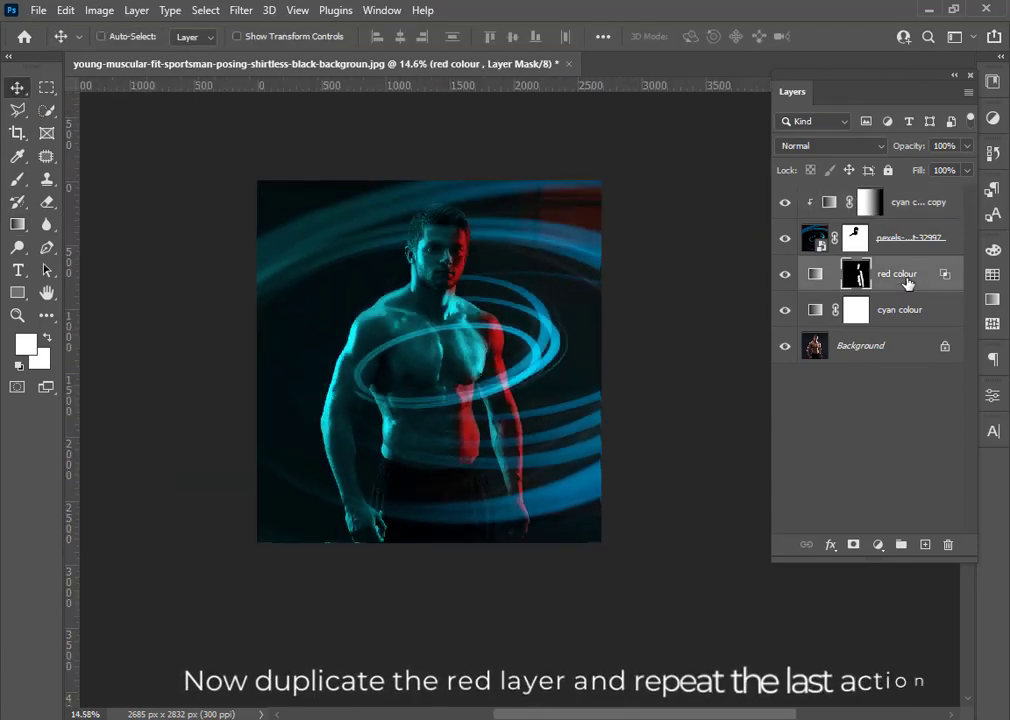
{"action": "key", "text": "ctrl+j"}
{"action": "left_click_drag", "start_coordinate": [910, 289], "coordinate": [900, 192]}
{"action": "left_click", "coordinate": [829, 218], "text": "alt"}
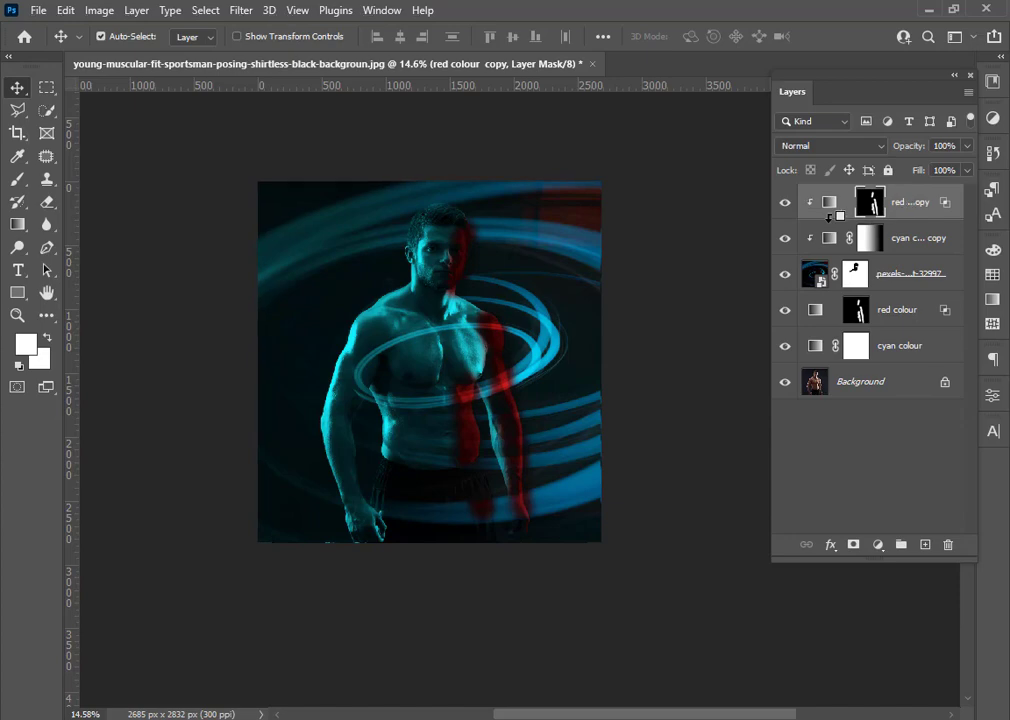
Clear the layer style from the clipped copy of the red colour layer.
{"action": "scroll", "coordinate": [445, 395], "scroll_direction": "up", "scroll_amount": 3}
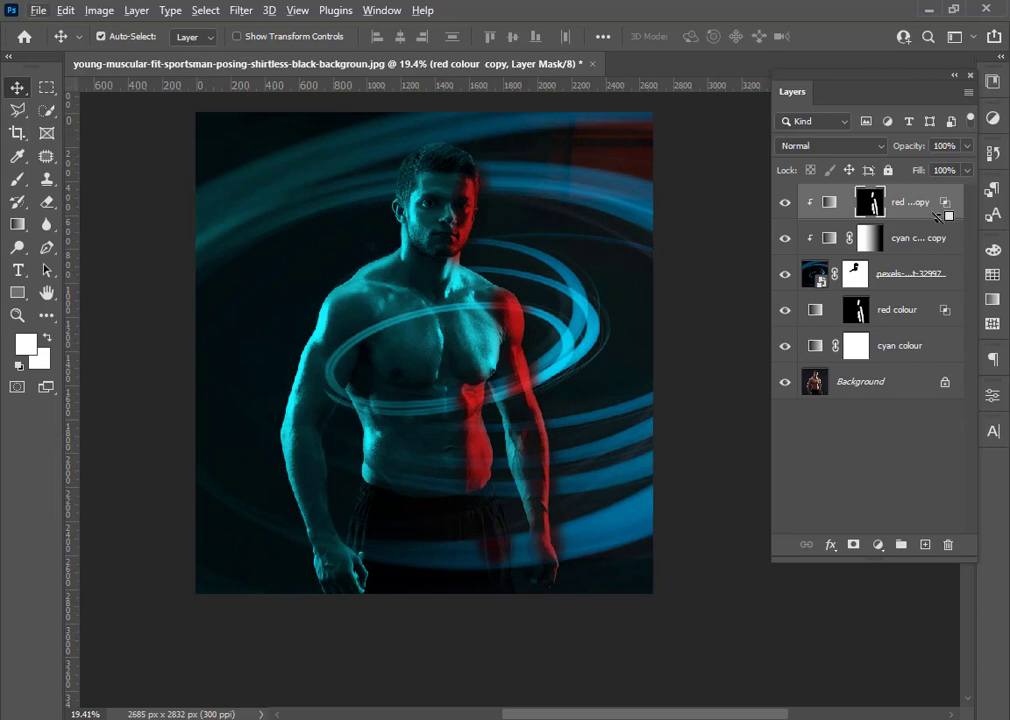
{"action": "right_click", "coordinate": [946, 206]}
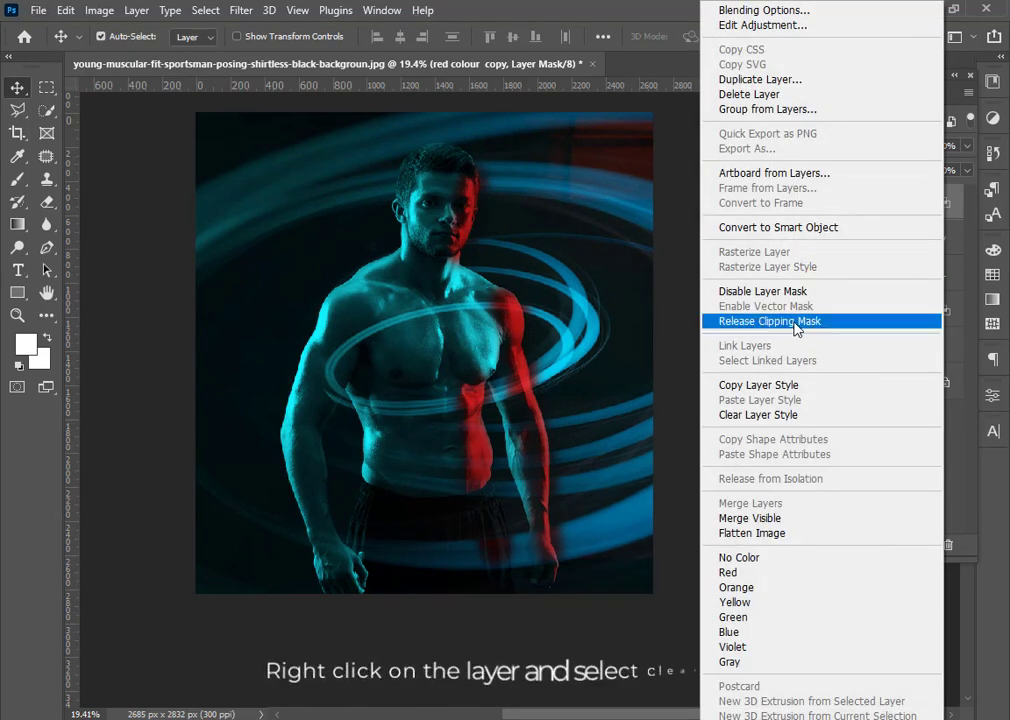
{"action": "left_click", "coordinate": [760, 416]}
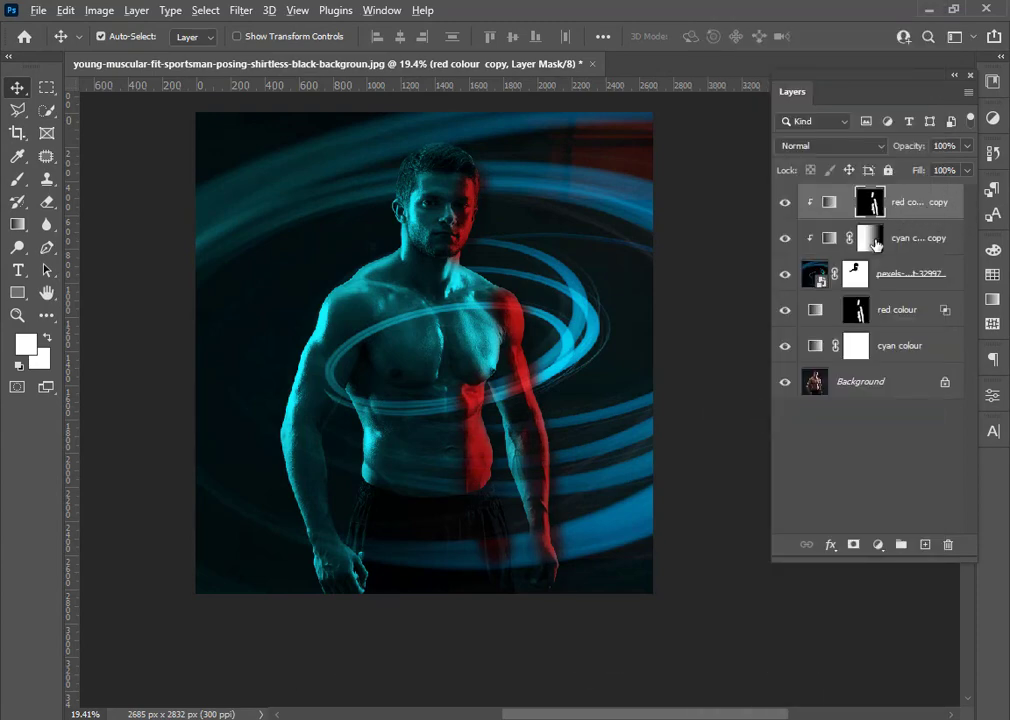
Replace the red copy's mask with a copy of the cyan copy's gradient mask, and invert the new mask.
{"action": "left_click_drag", "start_coordinate": [871, 238], "coordinate": [871, 202]}
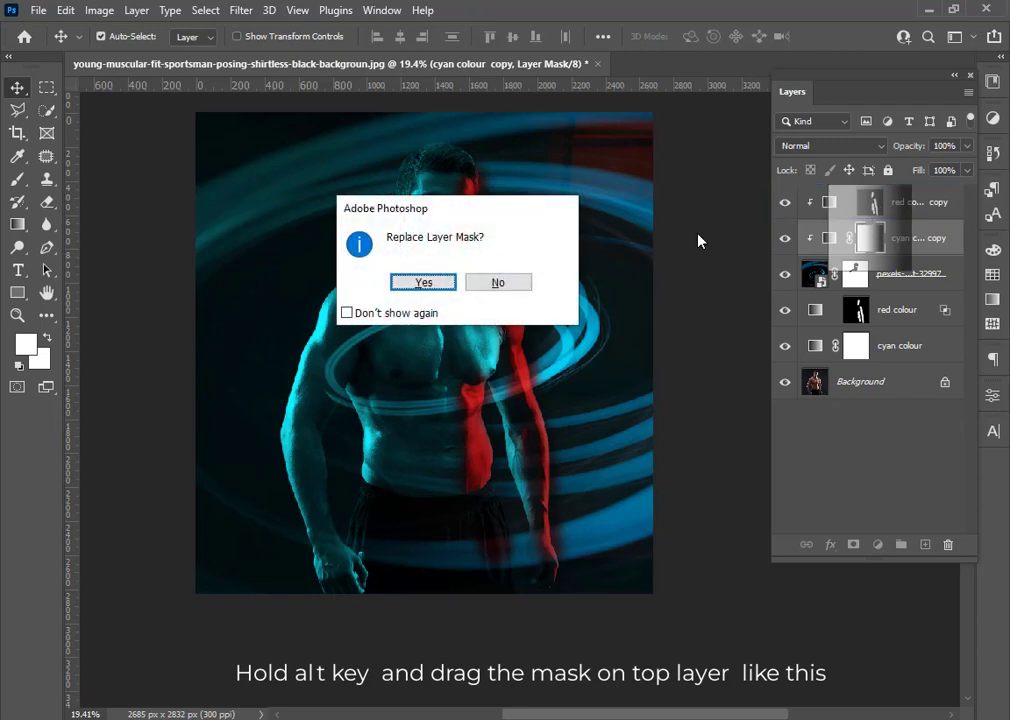
{"action": "left_click", "coordinate": [428, 281]}
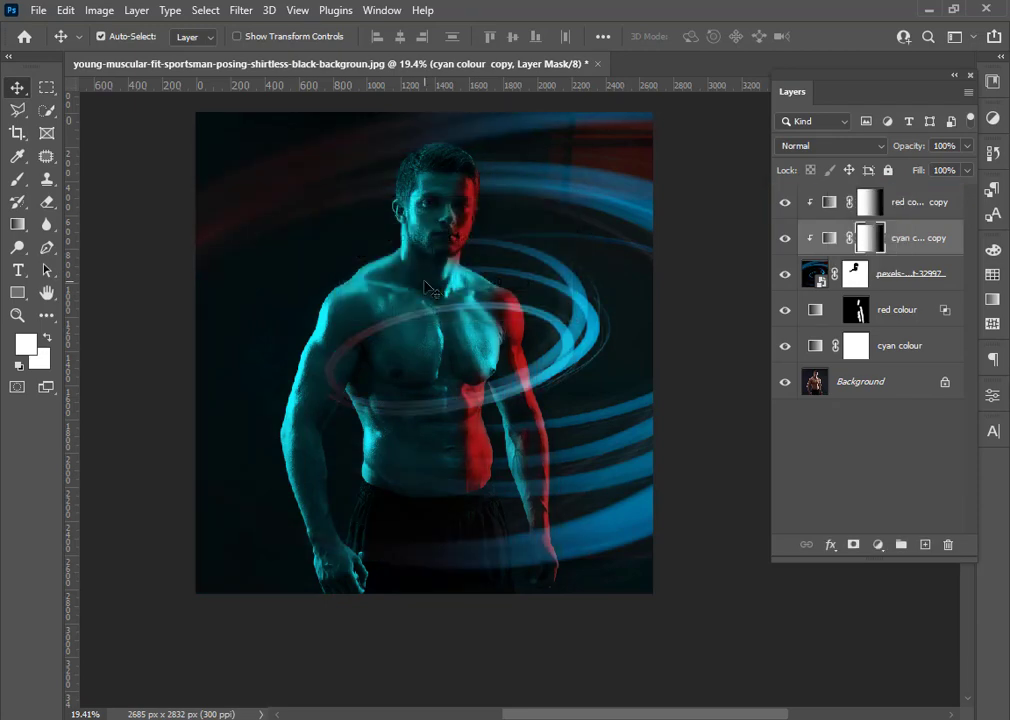
{"action": "left_click", "coordinate": [876, 204]}
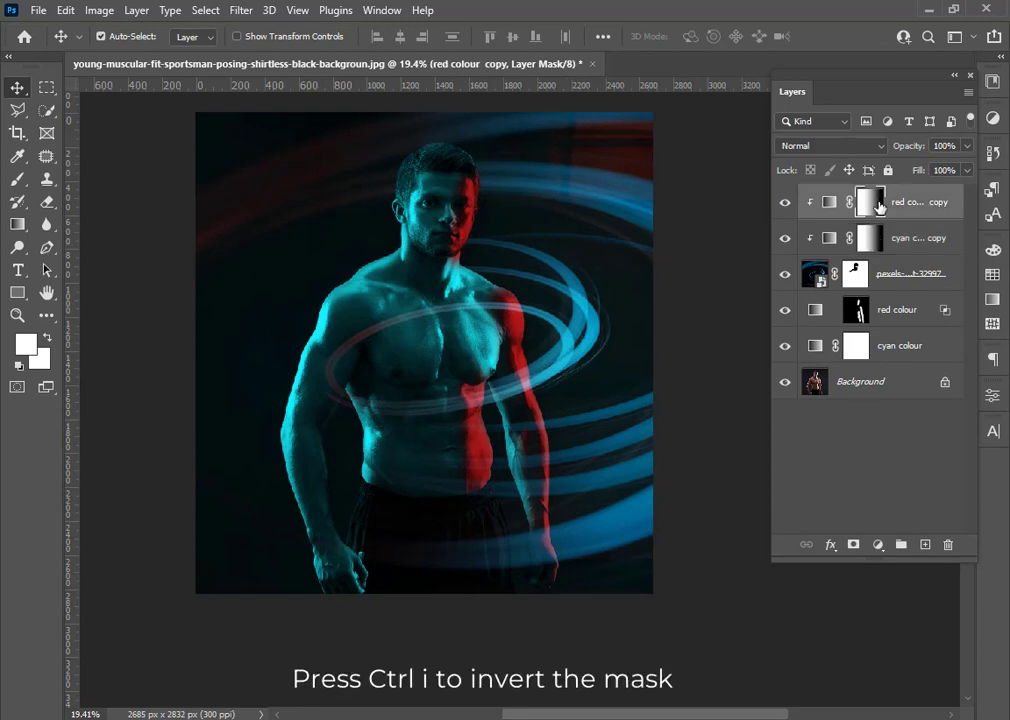
{"action": "key", "text": "ctrl+i"}
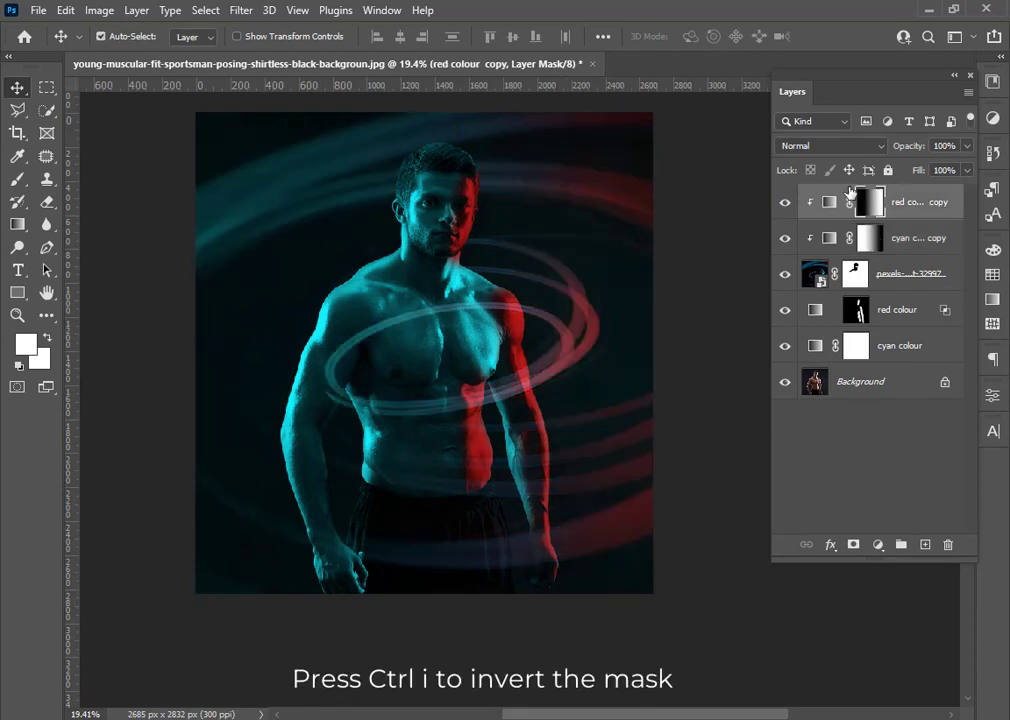
{"action": "scroll", "coordinate": [590, 357], "scroll_direction": "up", "scroll_amount": 5}
{"action": "scroll", "coordinate": [550, 335], "scroll_direction": "down", "scroll_amount": 4}
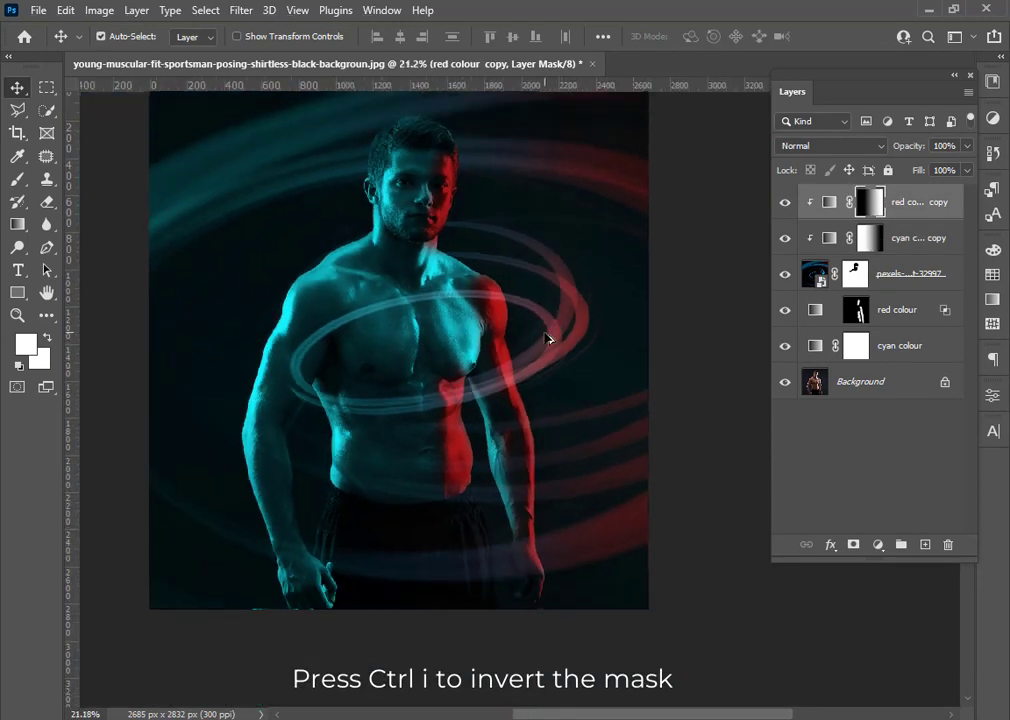
{"action": "scroll", "coordinate": [442, 359], "scroll_direction": "up", "scroll_amount": 3}
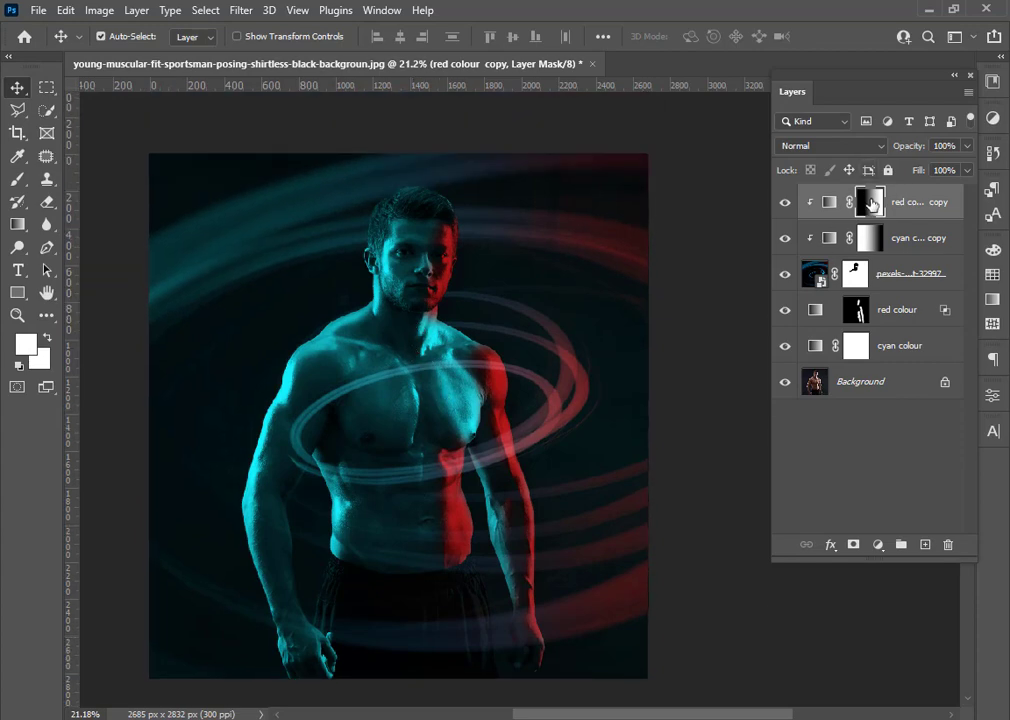
{"action": "scroll", "coordinate": [337, 385], "scroll_direction": "down", "scroll_amount": 2}
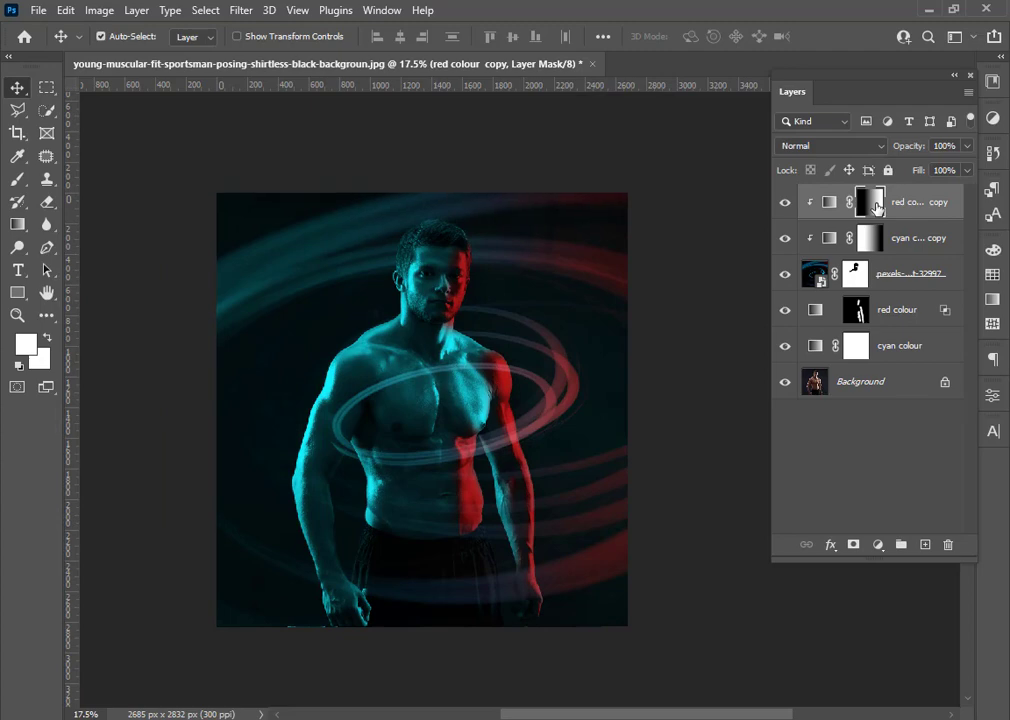
Add a Curves adjustment layer above the red copy and clip it to the light-trail layer.
{"action": "left_click", "coordinate": [879, 547]}
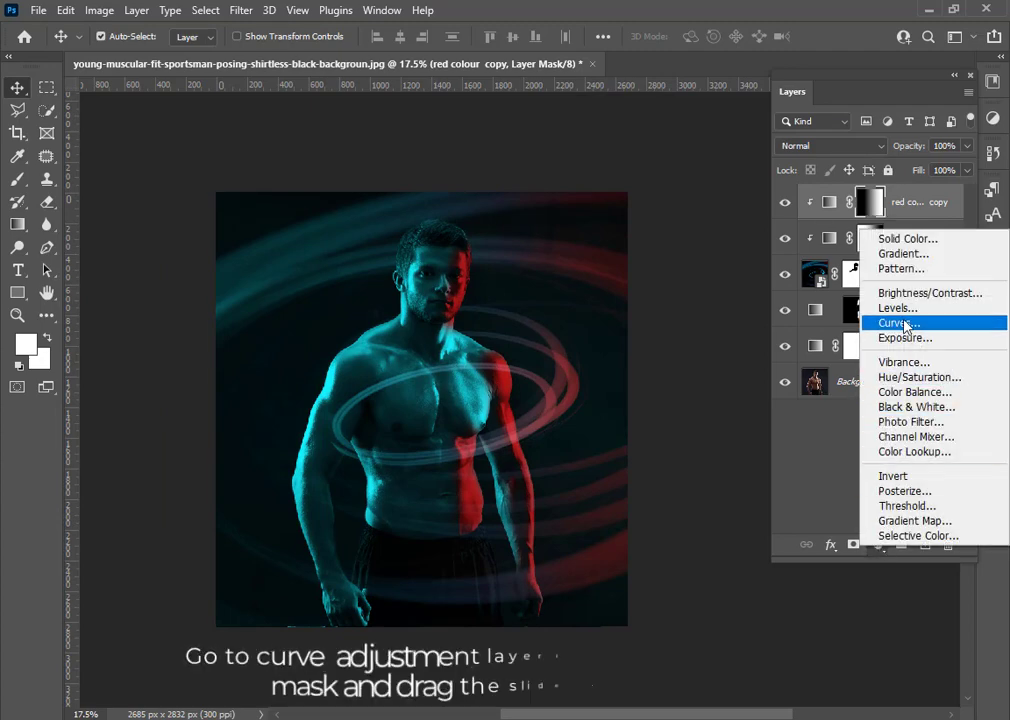
{"action": "left_click", "coordinate": [848, 321]}
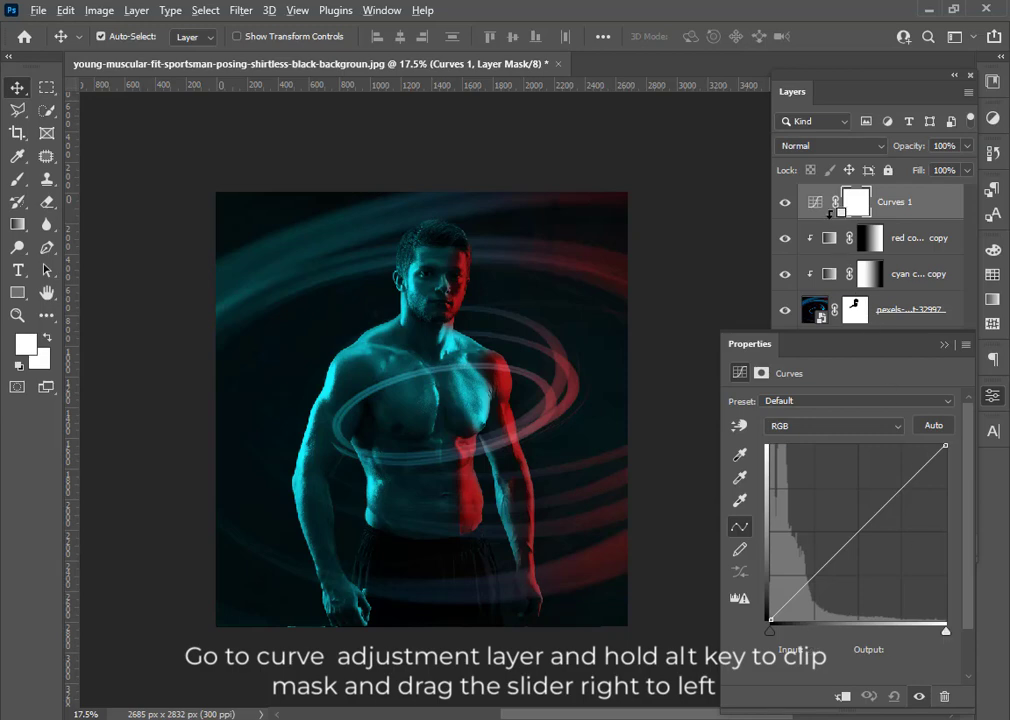
{"action": "left_click", "coordinate": [829, 213], "text": "alt"}
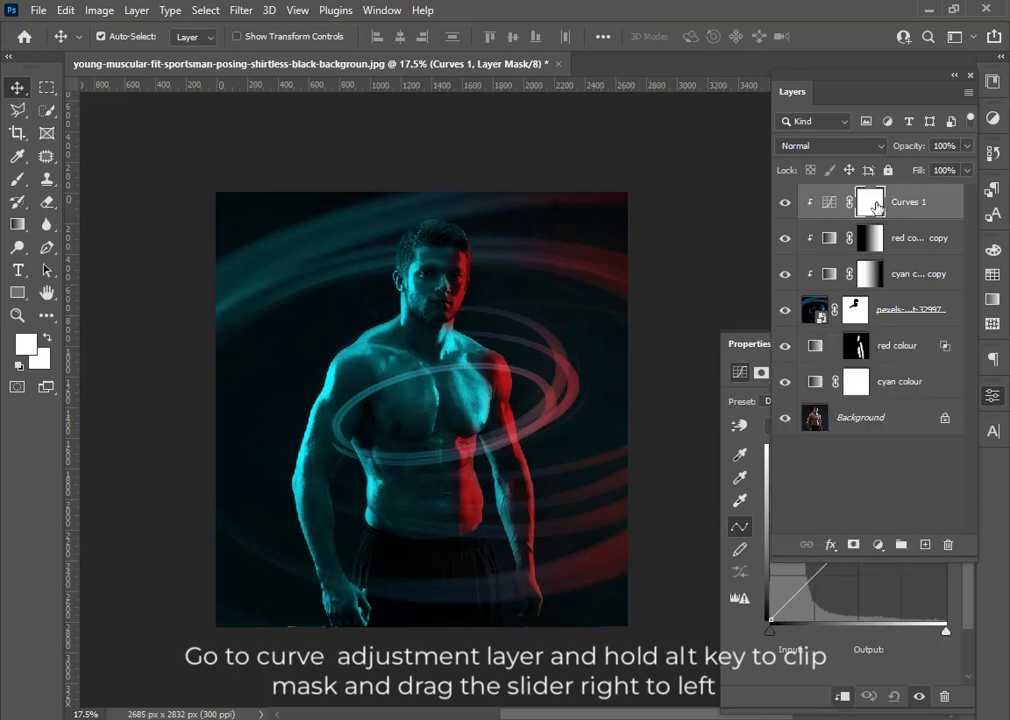
Brighten the light trails by moving the Curves white point to input 127, output 255, and collapse the curve settings.
{"action": "left_click", "coordinate": [831, 204]}
{"action": "left_click", "coordinate": [852, 588]}
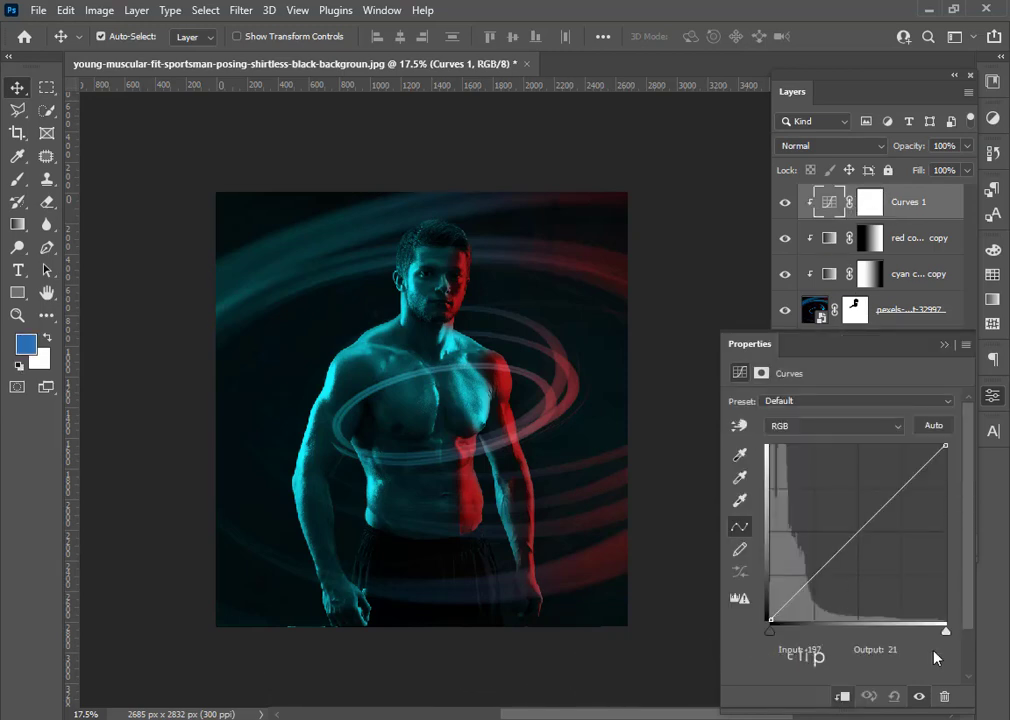
{"action": "left_click_drag", "start_coordinate": [947, 637], "coordinate": [859, 640]}
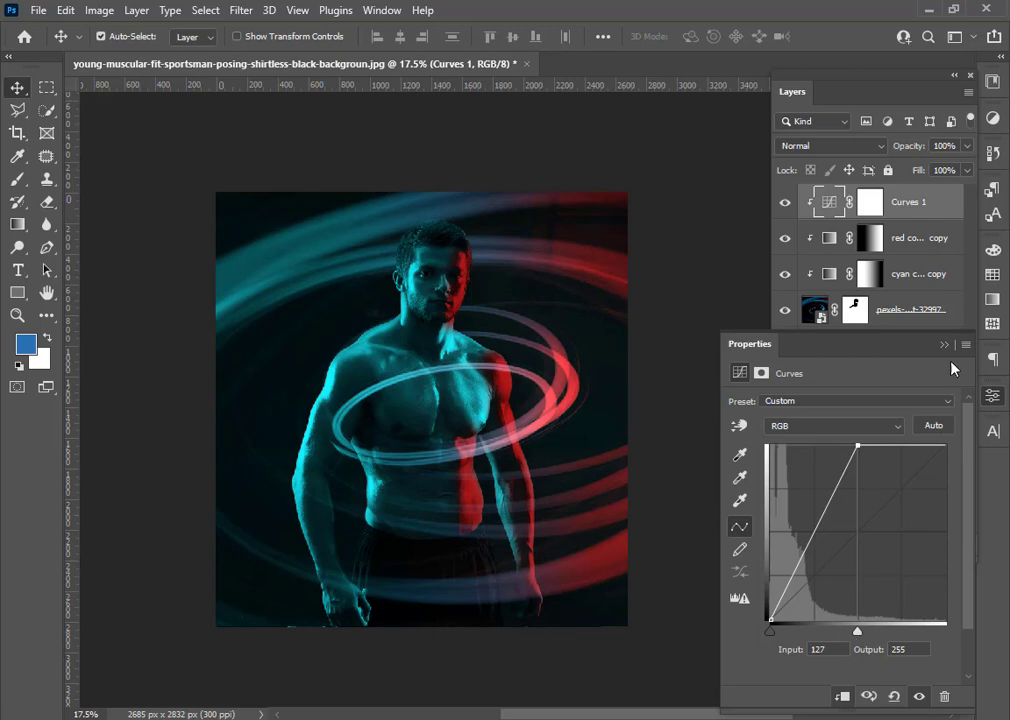
{"action": "left_click", "coordinate": [943, 345]}
{"action": "scroll", "coordinate": [444, 400], "scroll_direction": "up", "scroll_amount": 3}
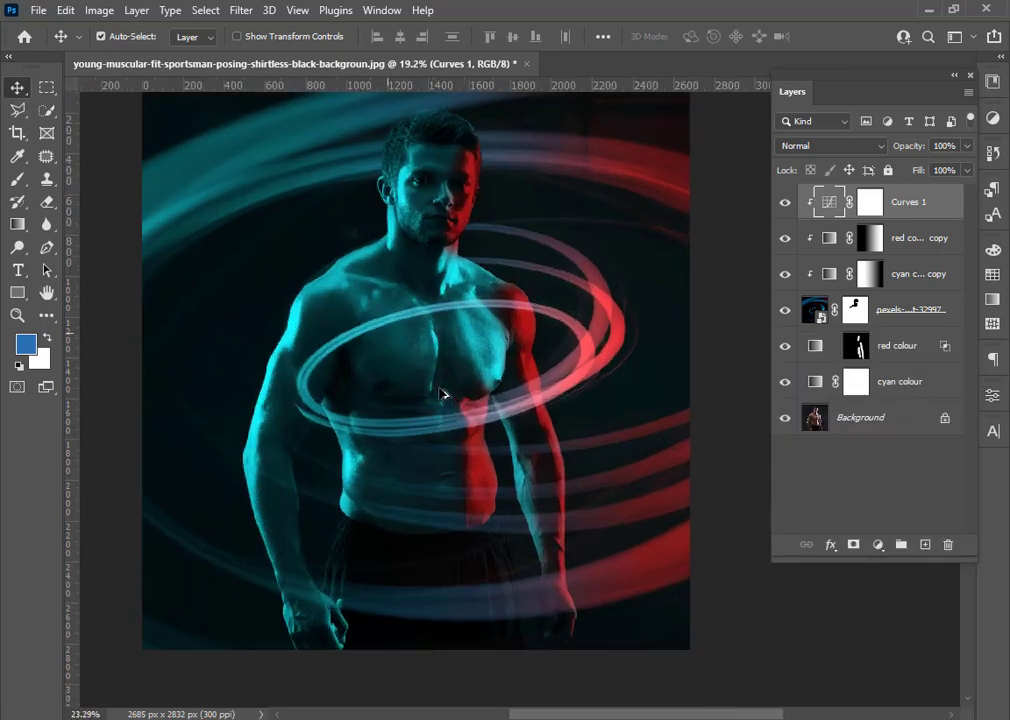
{"action": "scroll", "coordinate": [440, 392], "scroll_direction": "up", "scroll_amount": 2}
{"action": "scroll", "coordinate": [440, 392], "scroll_direction": "left", "scroll_amount": 3}
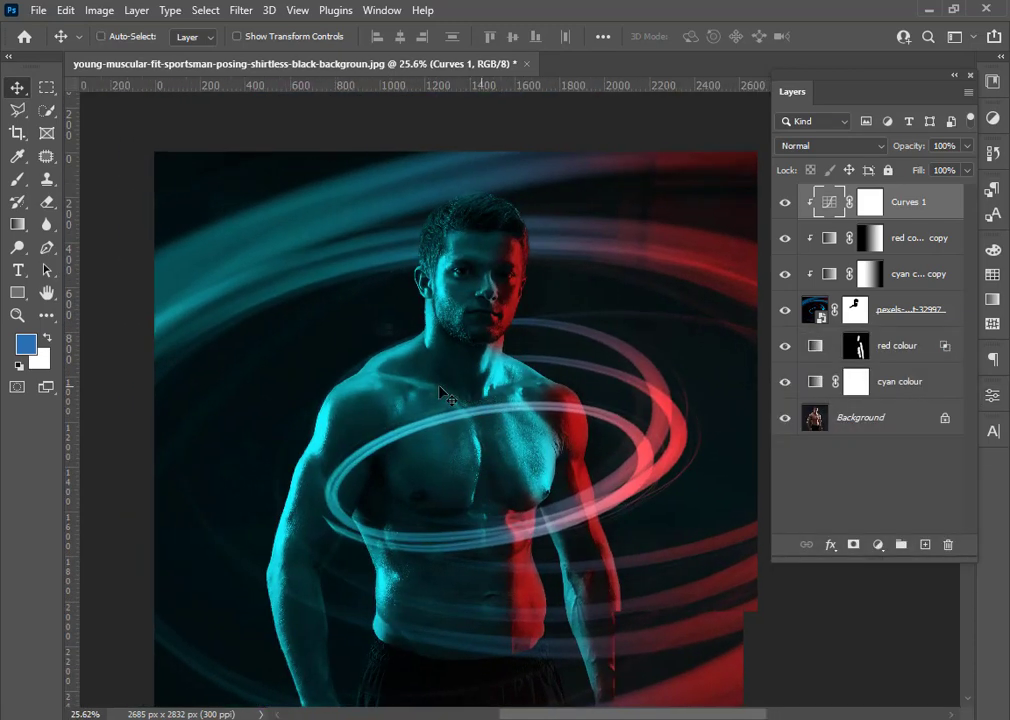
{"action": "scroll", "coordinate": [440, 392], "scroll_direction": "down", "scroll_amount": 1}
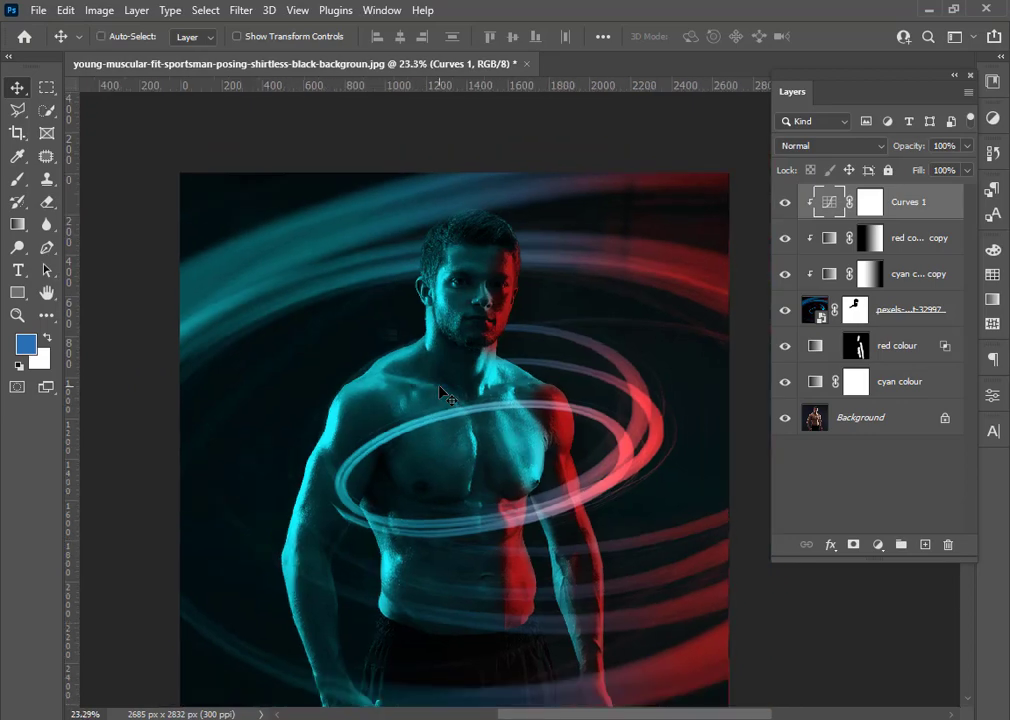
{"action": "scroll", "coordinate": [440, 392], "scroll_direction": "right", "scroll_amount": 2}
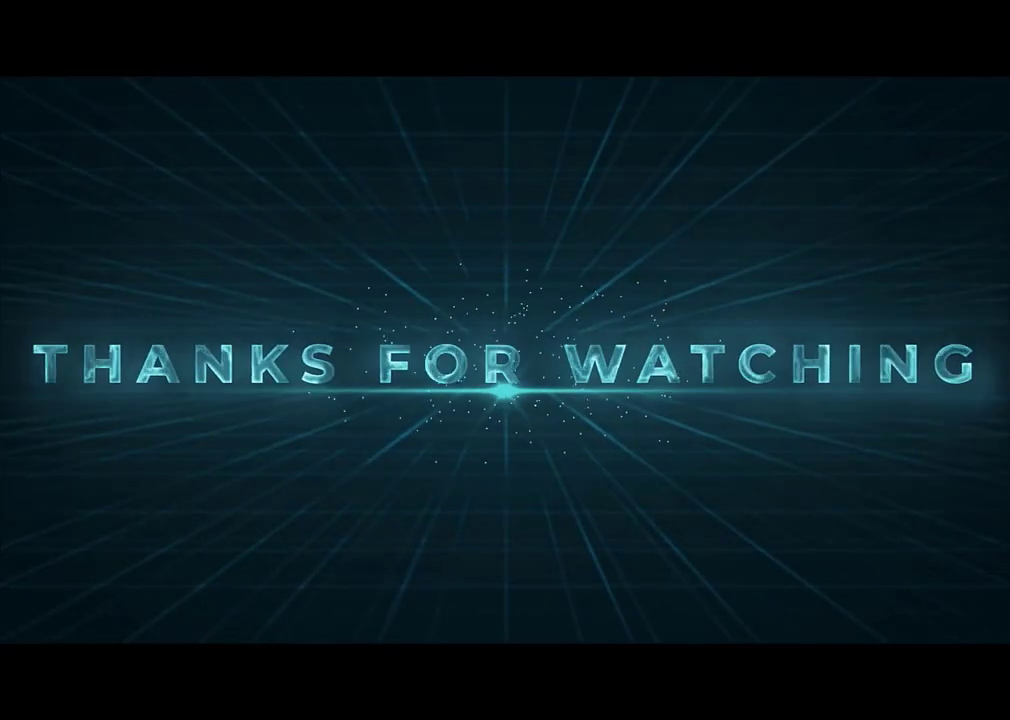